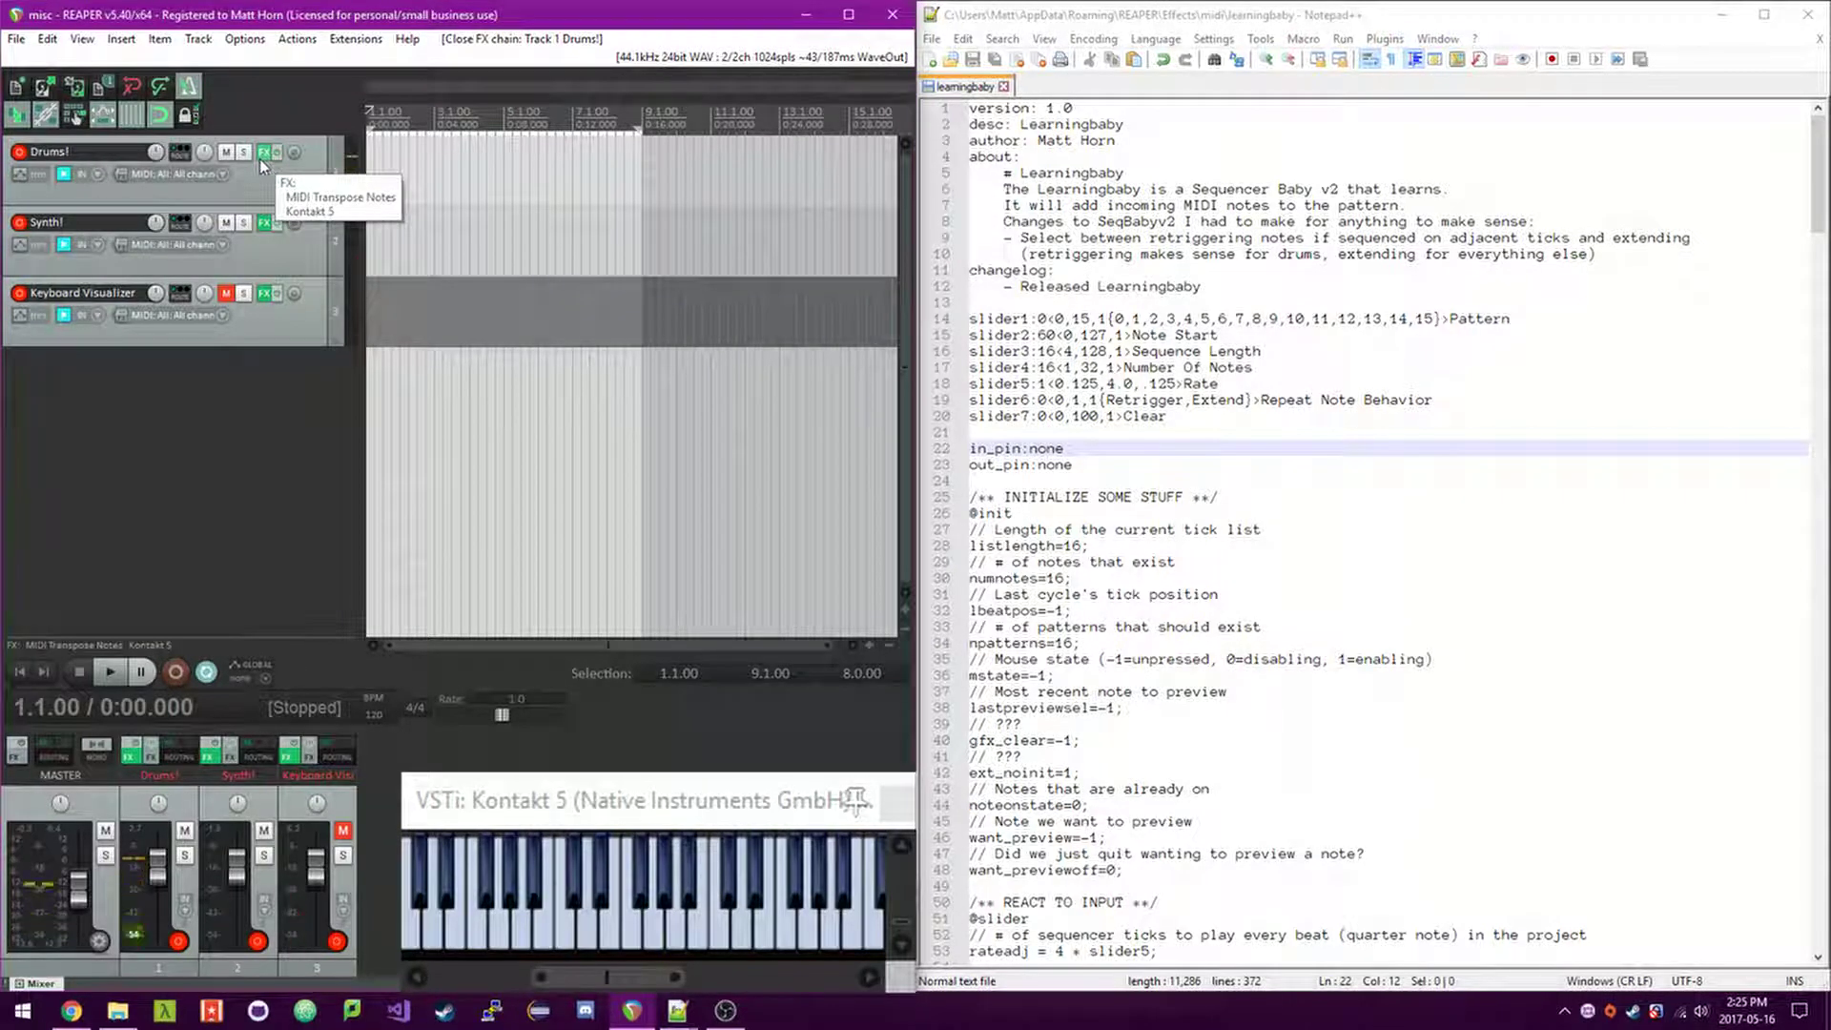
# Inspect the existing effect chains on the Drums and Synth tracks.
pyautogui.click(260, 155)
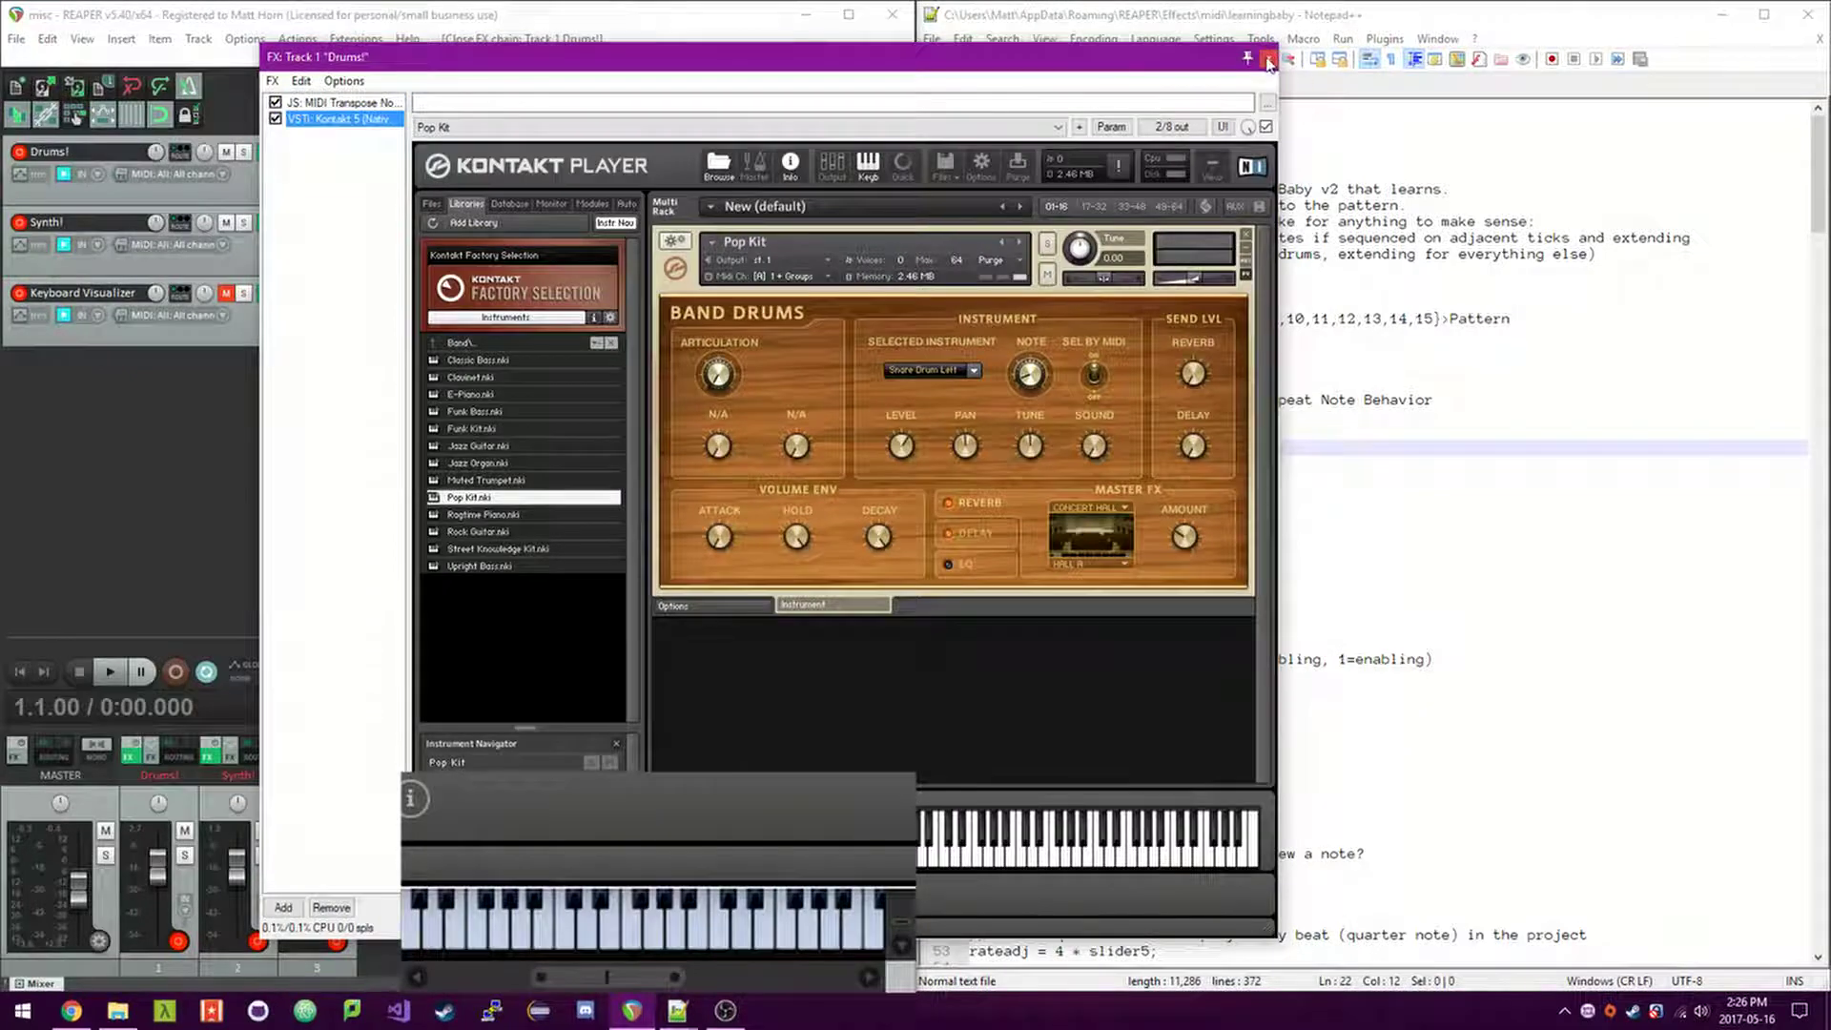
pyautogui.click(1267, 61)
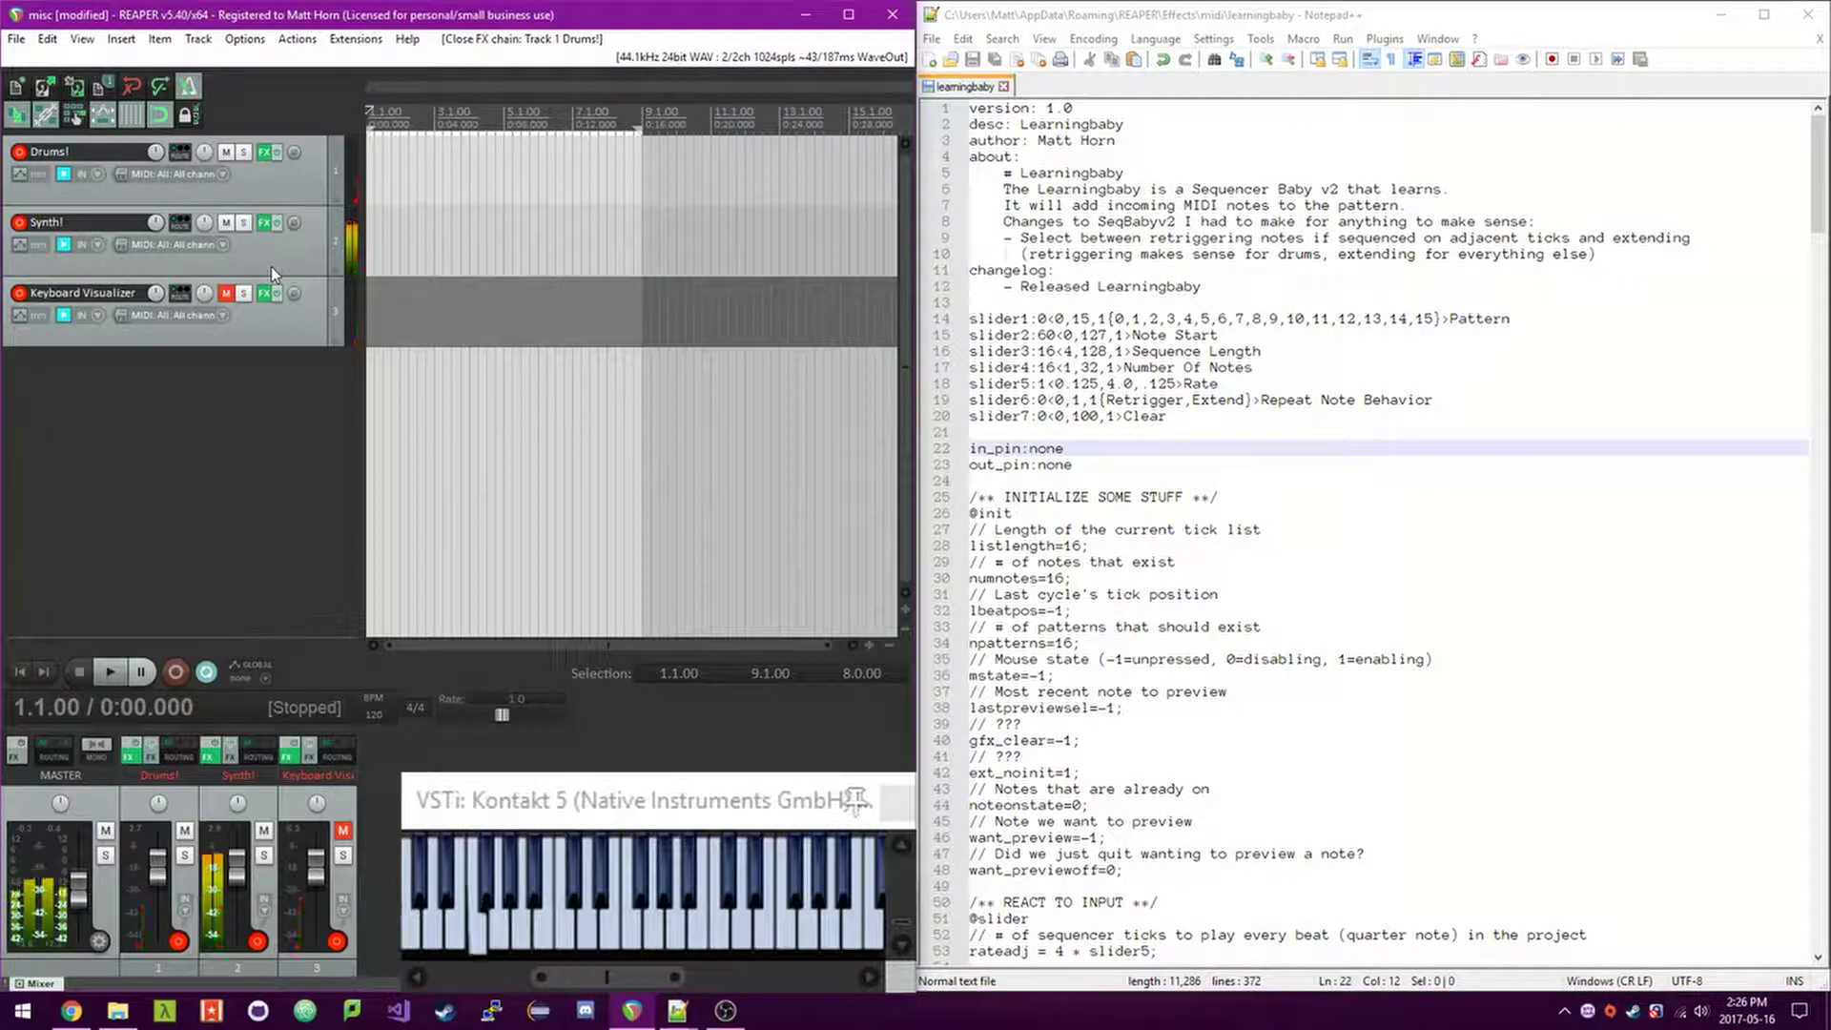
pyautogui.click(263, 224)
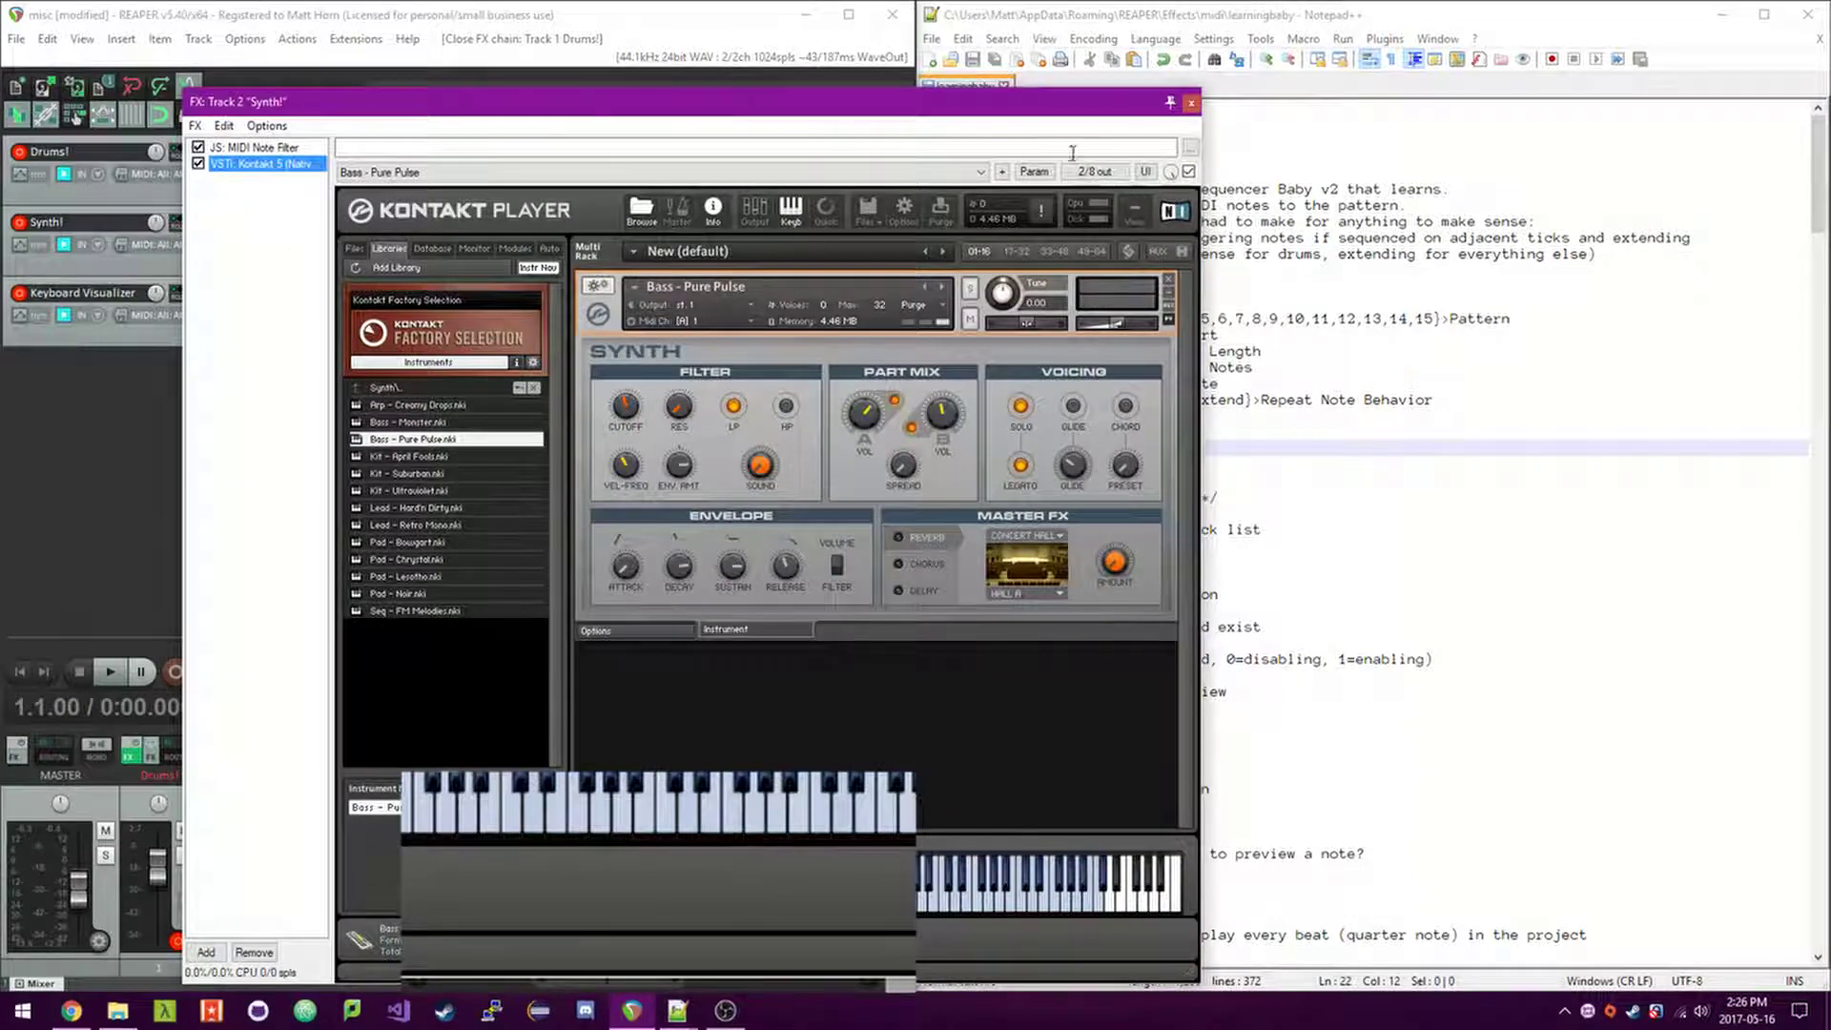
pyautogui.click(1191, 107)
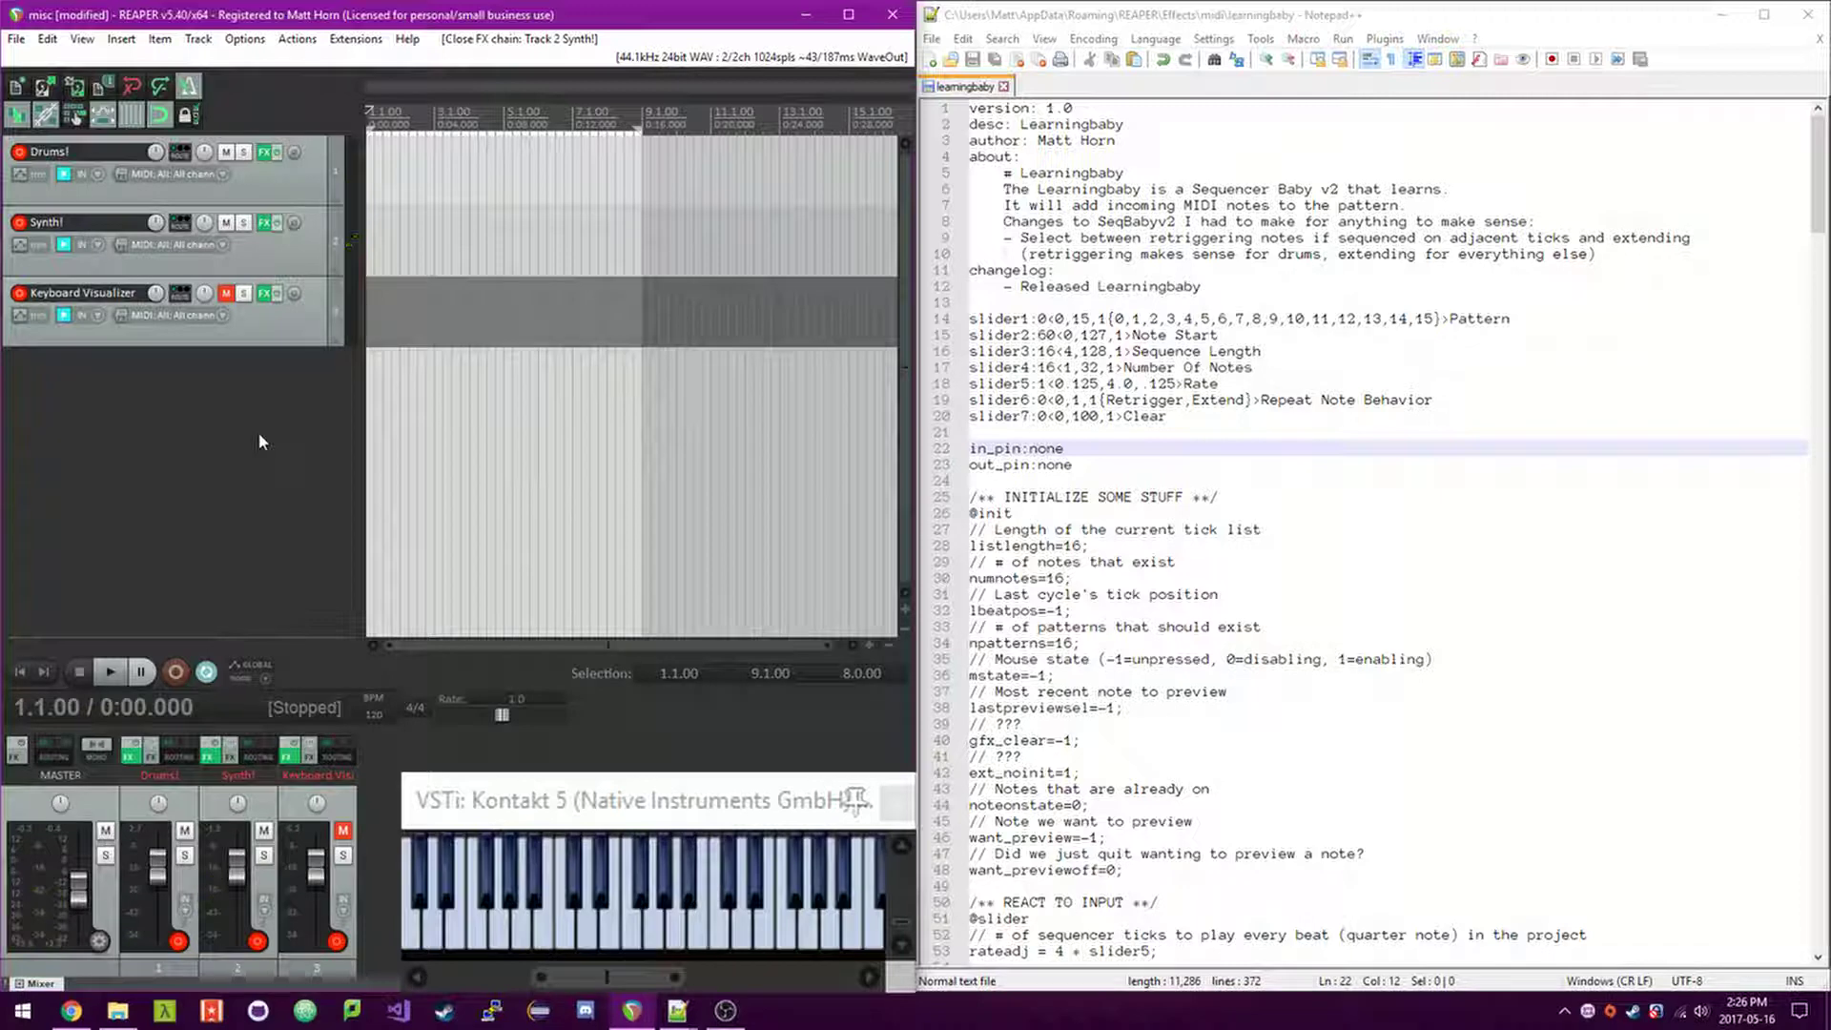
# Add JS: Learningbaby to the Drums track, move it to the top, and float its window.
pyautogui.click(267, 155)
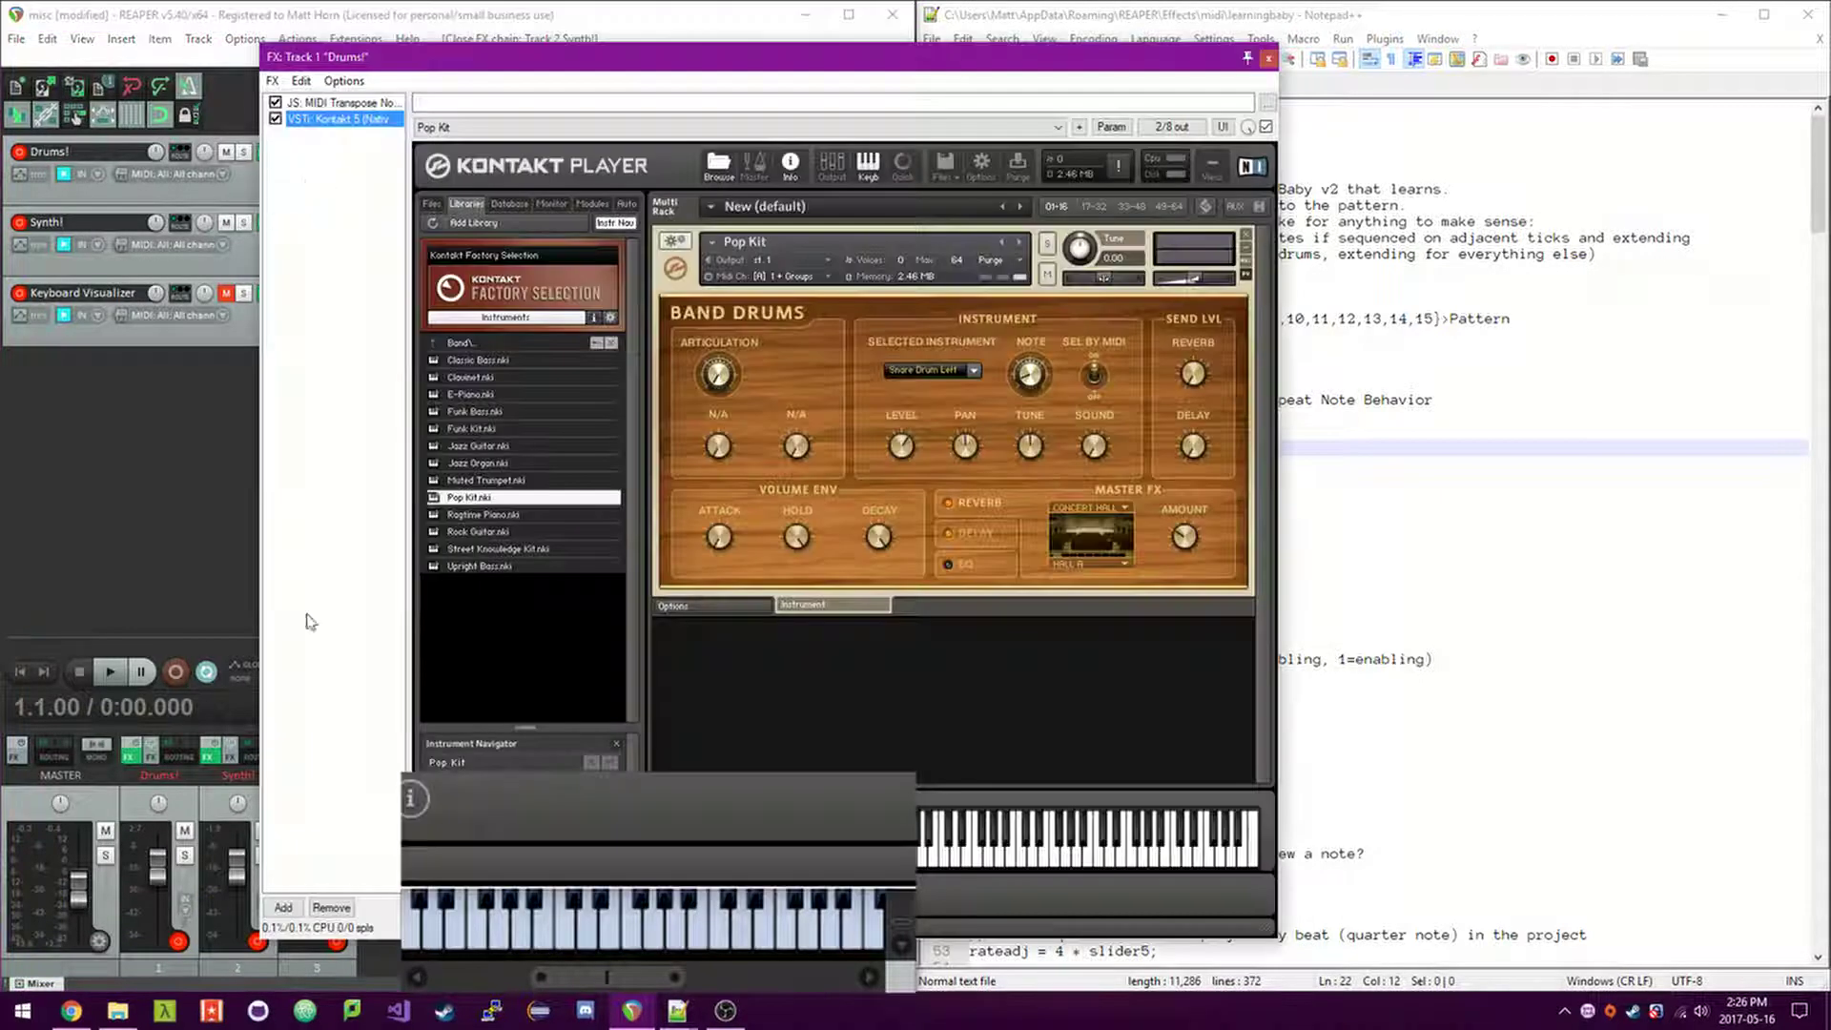
pyautogui.click(285, 908)
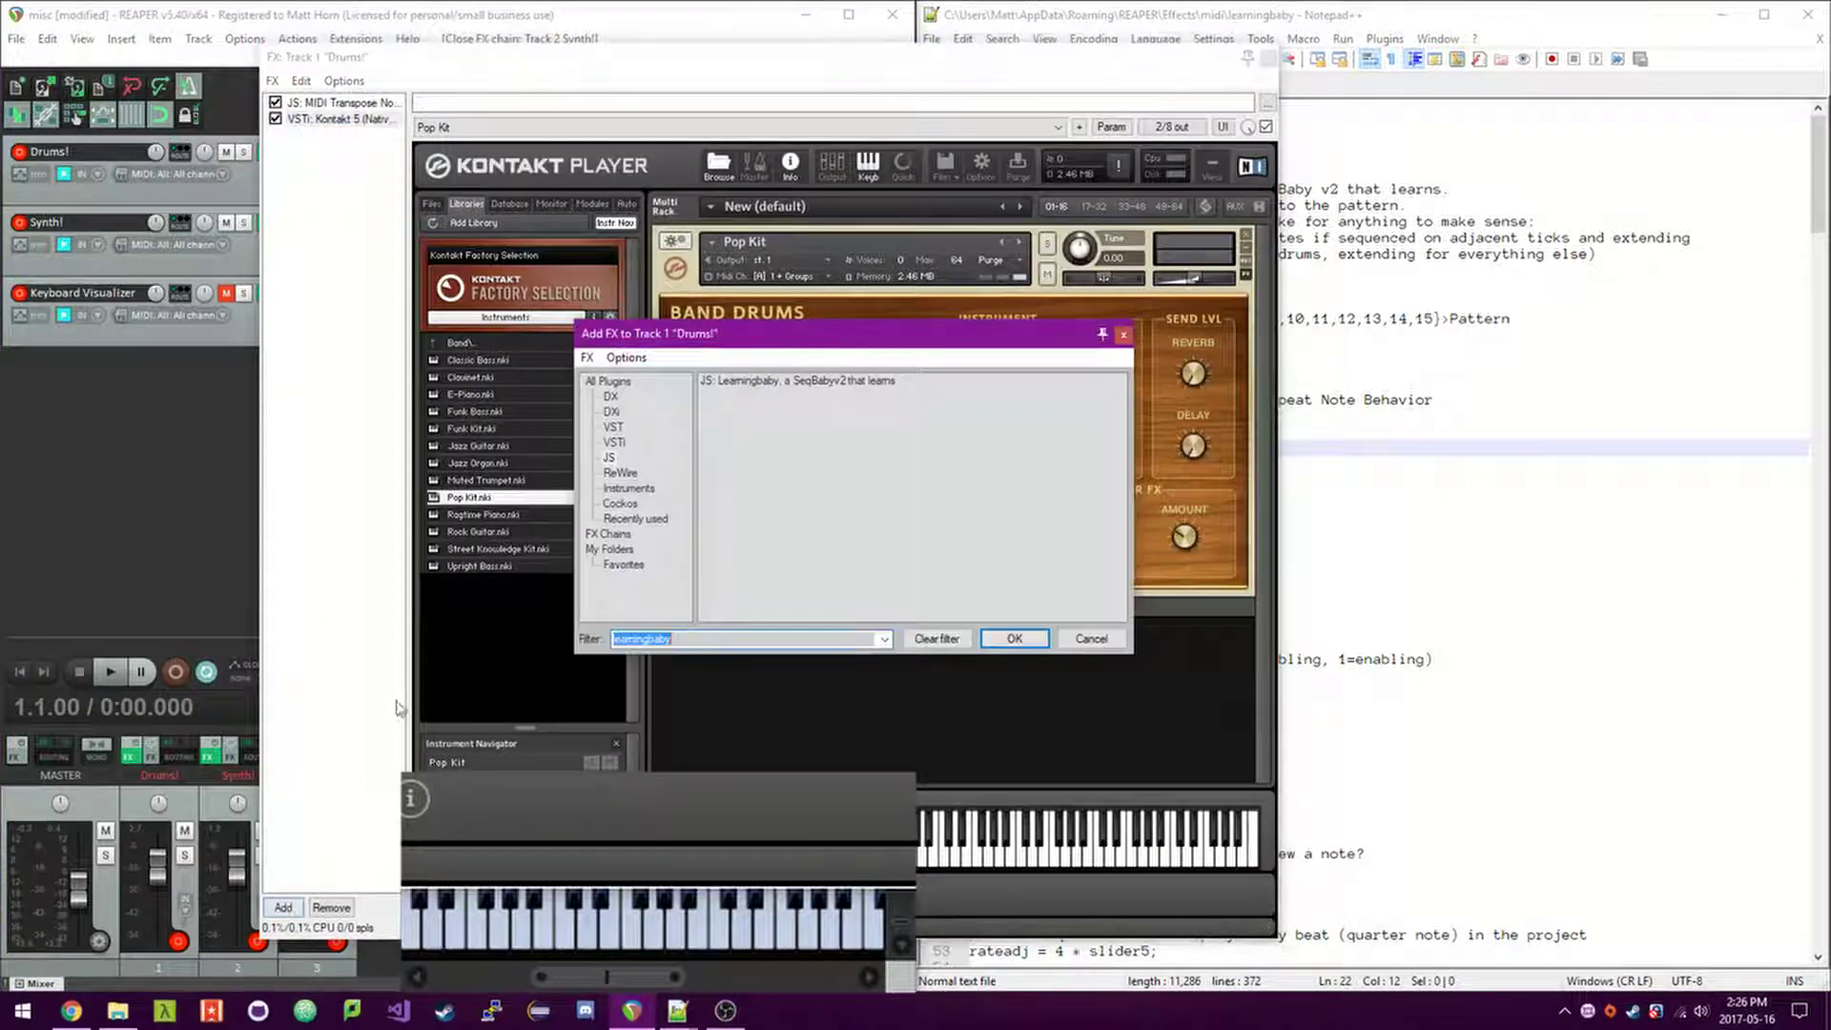
pyautogui.doubleClick(777, 383)
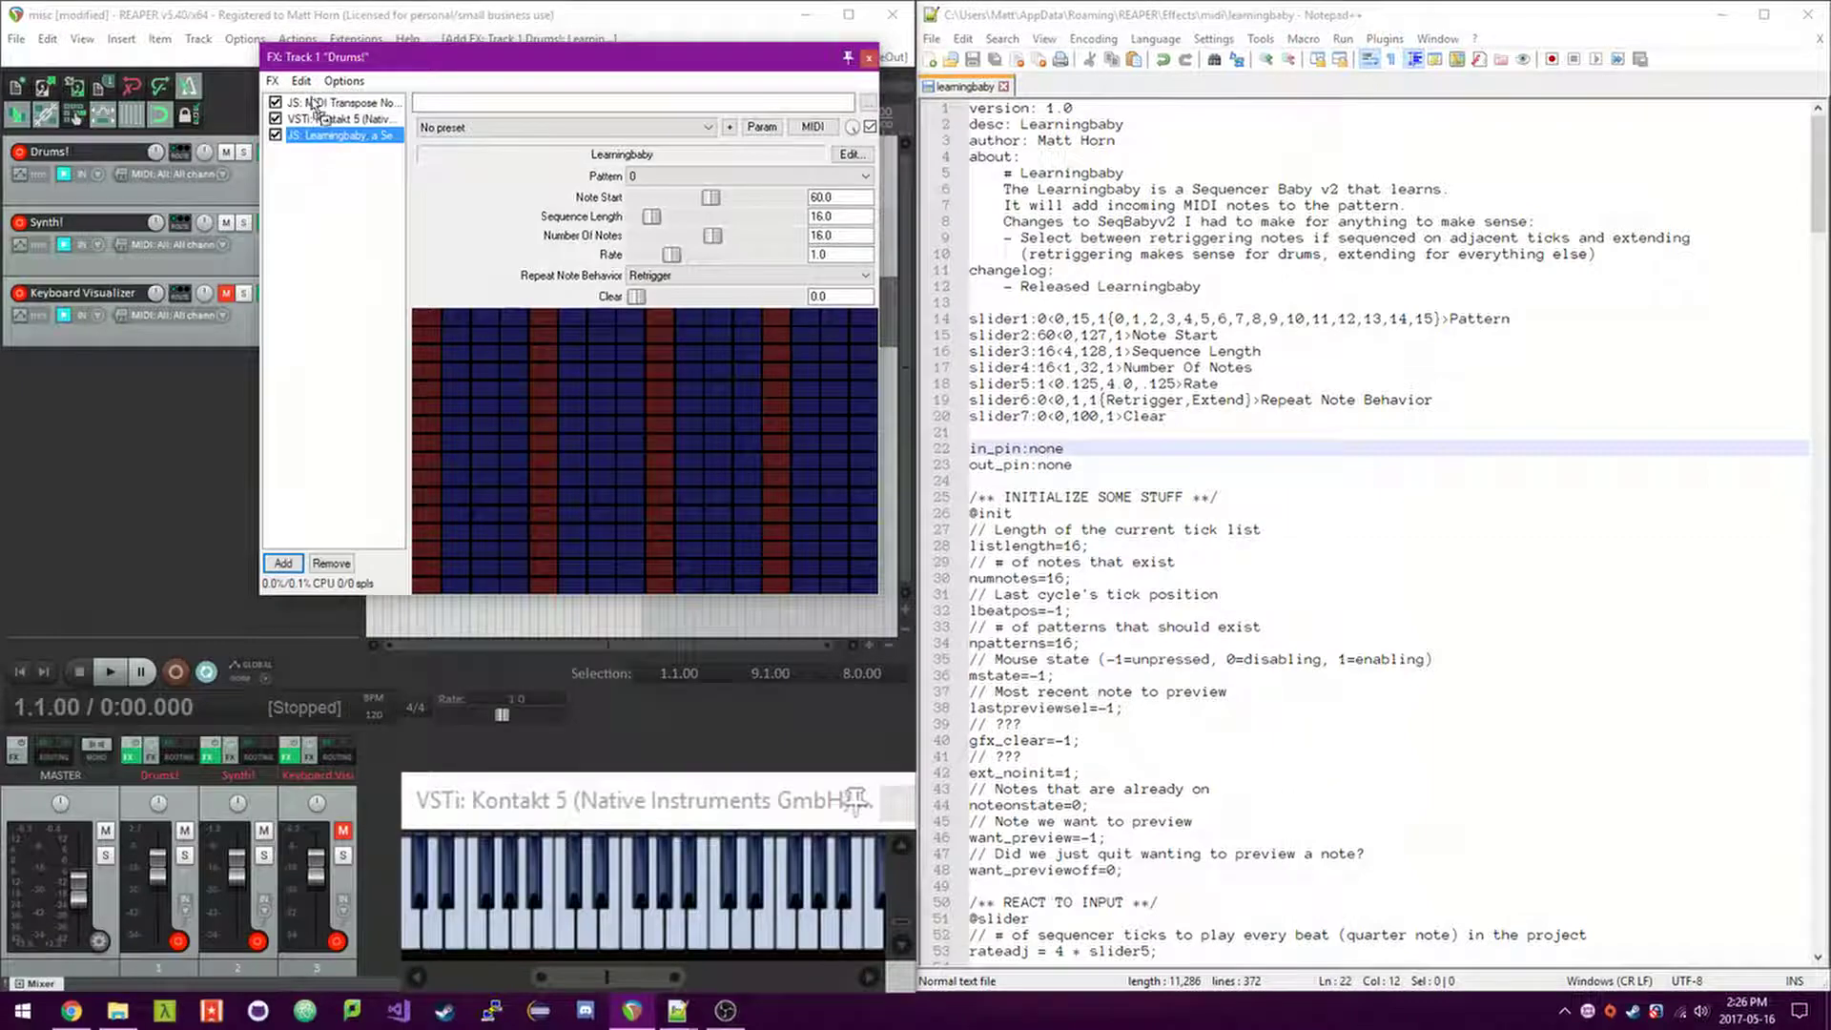
pyautogui.moveTo(317, 106); pyautogui.dragTo(1824, 4)
pyautogui.doubleClick(357, 107)
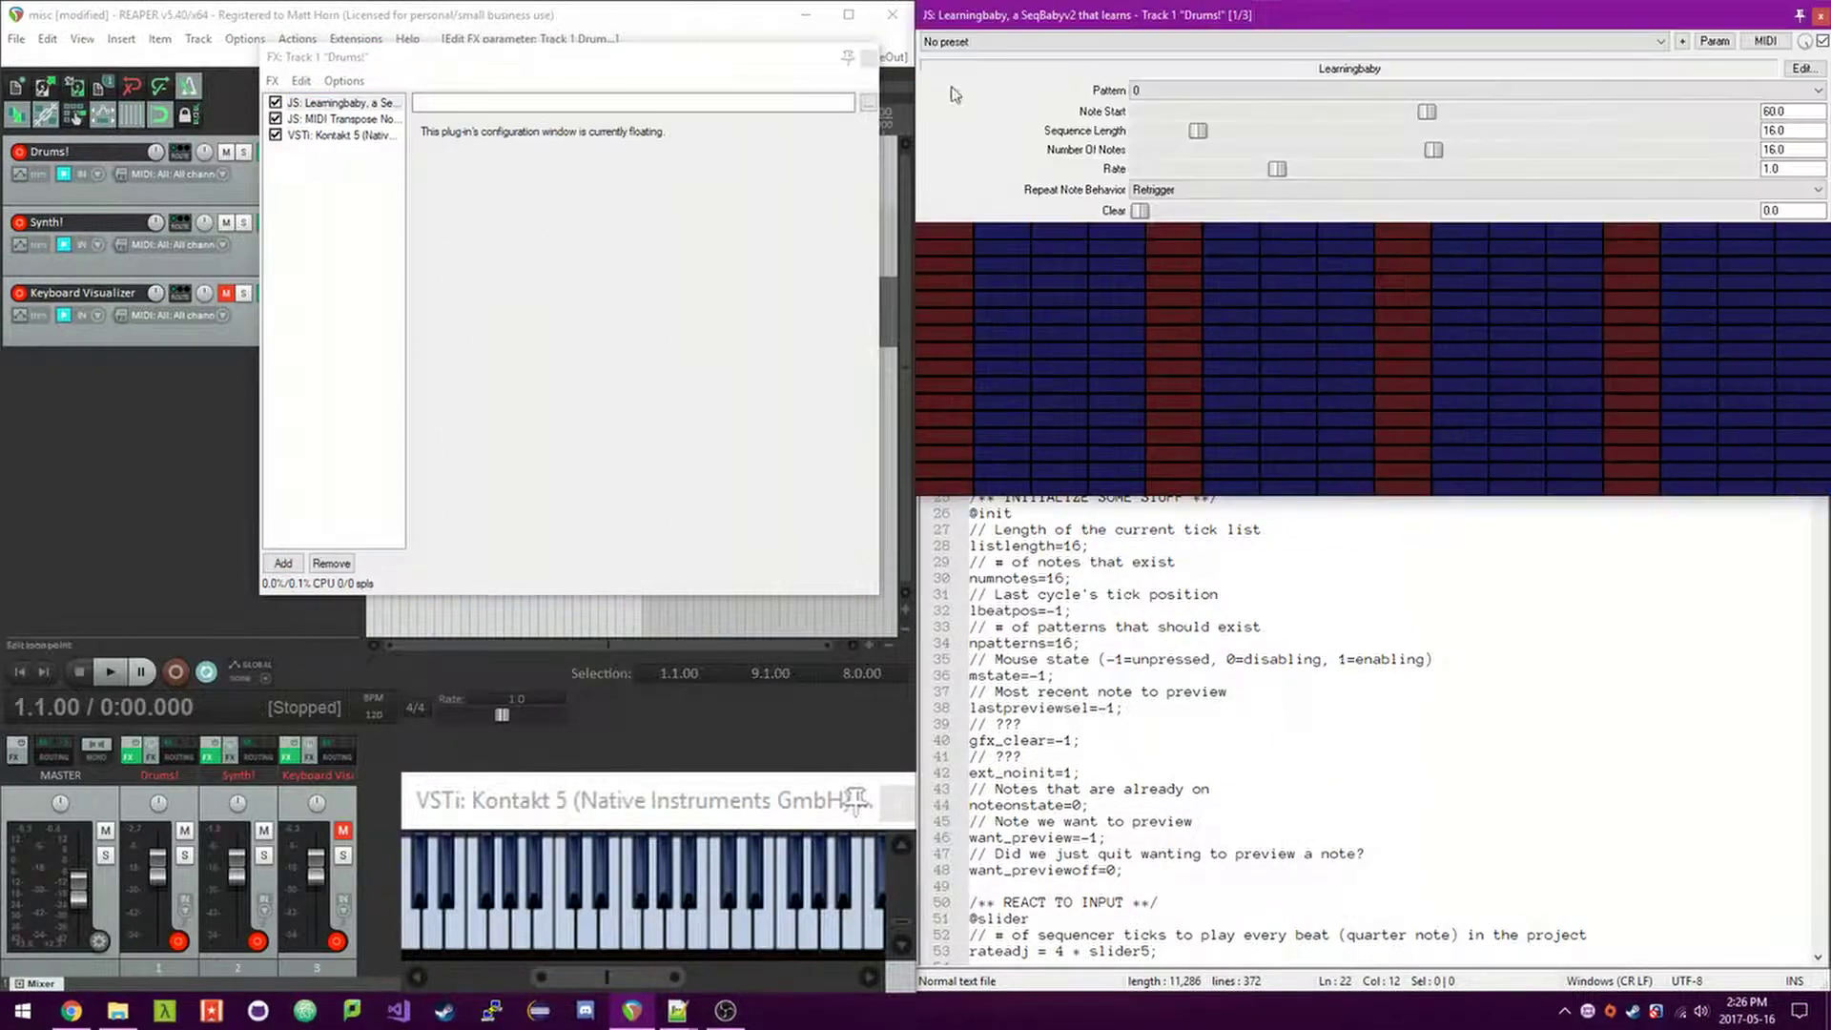
# Switch on three drum steps in the Drums Learningbaby grid, including one in the bottom row.
pyautogui.click(868, 59)
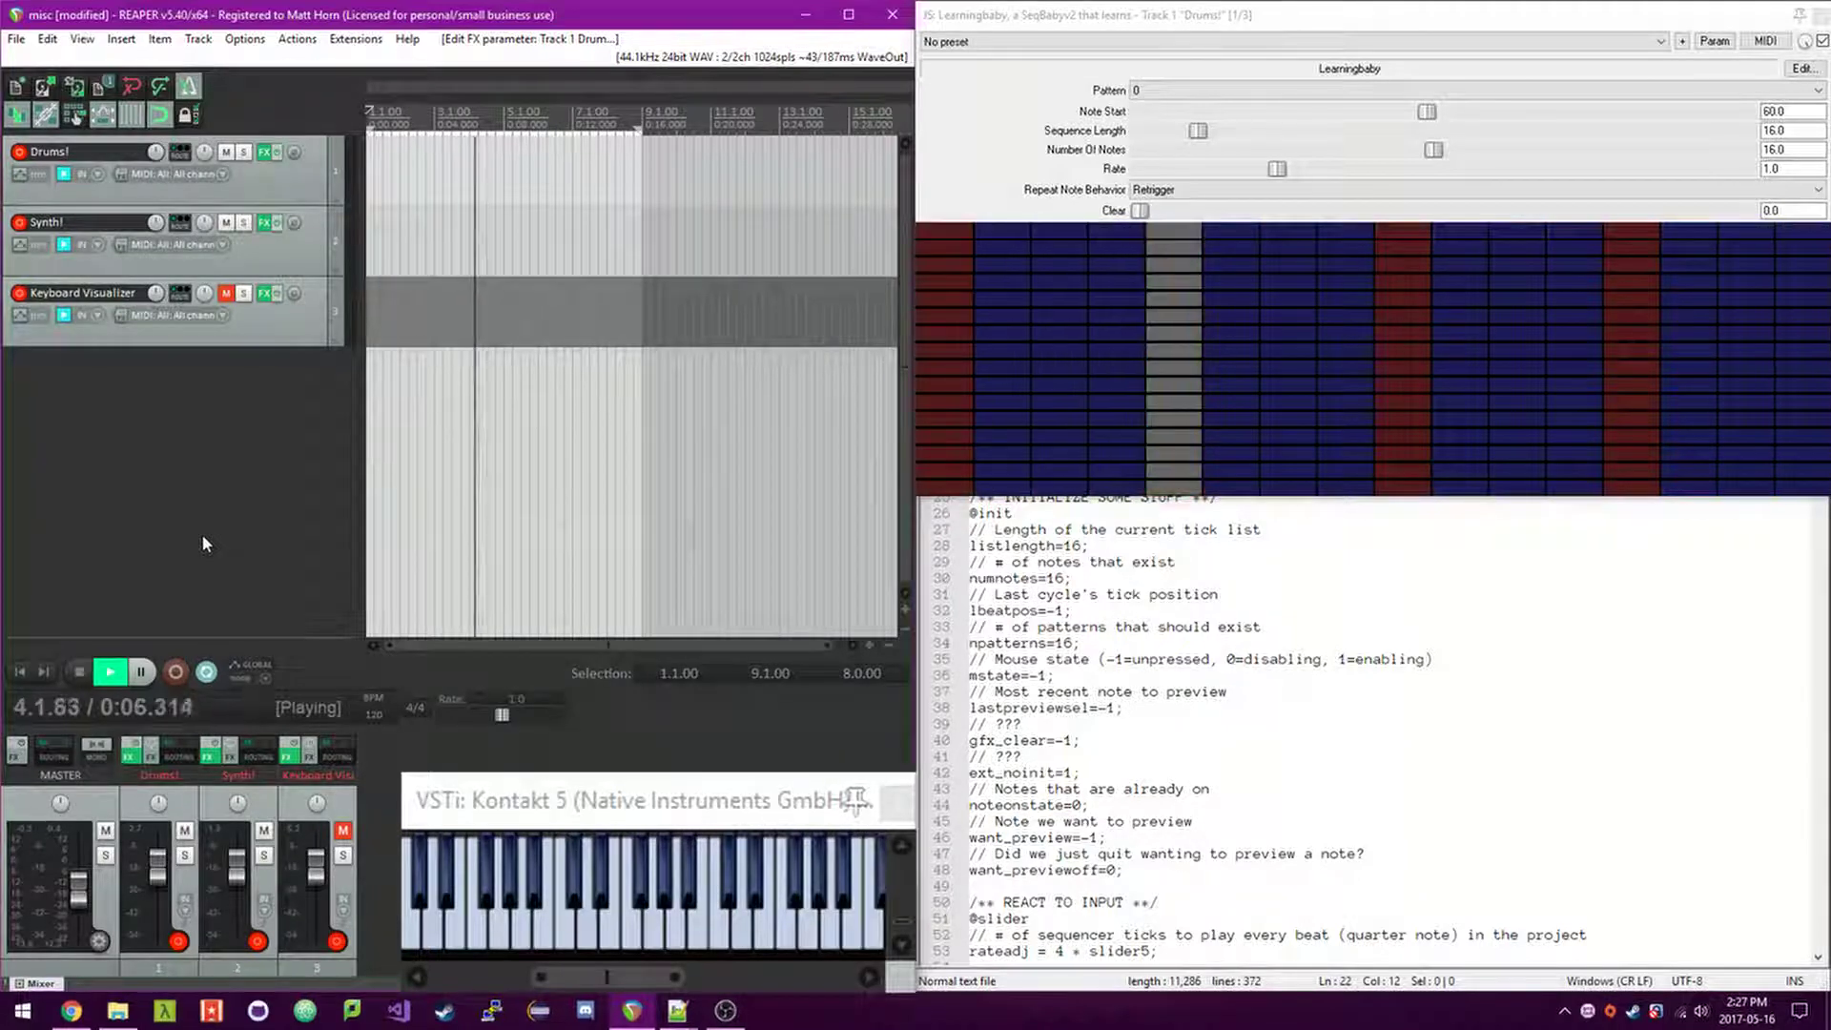
pyautogui.click(1177, 455)
pyautogui.click(1402, 469)
pyautogui.click(1630, 486)
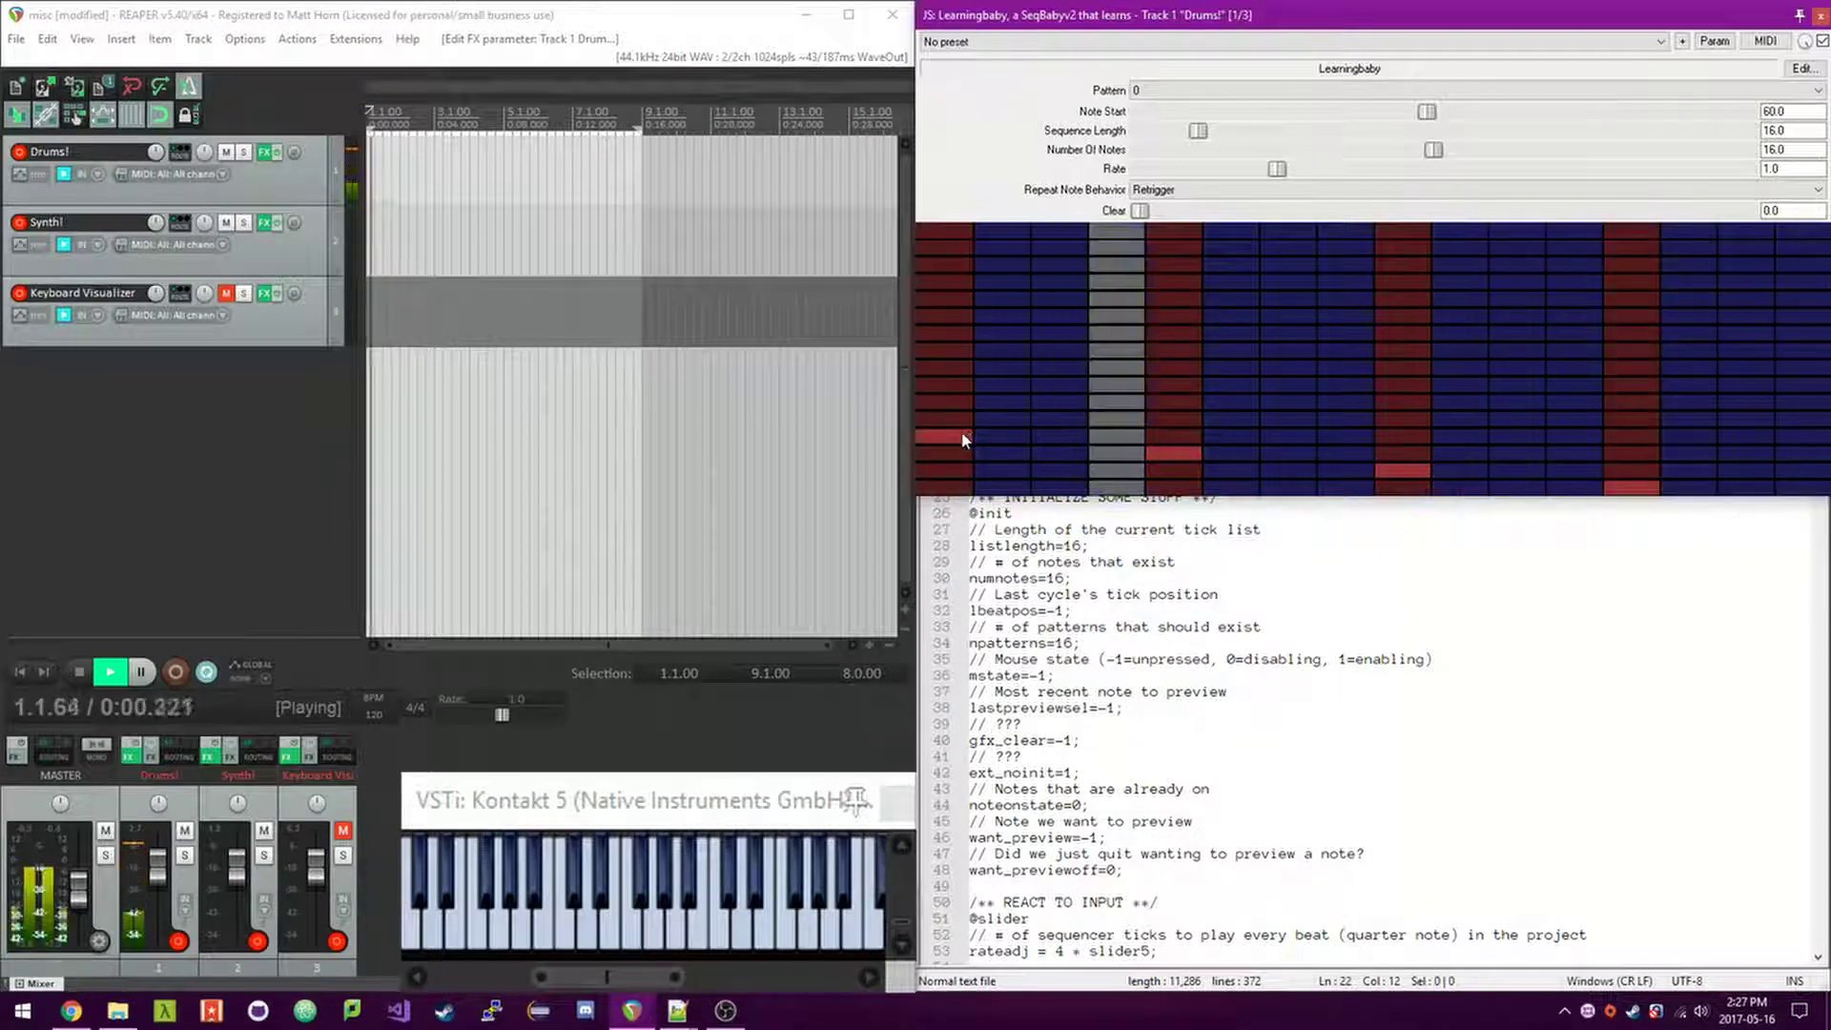
# Switch off one of the newly added drum steps in the Drums grid.
pyautogui.click(1173, 454)
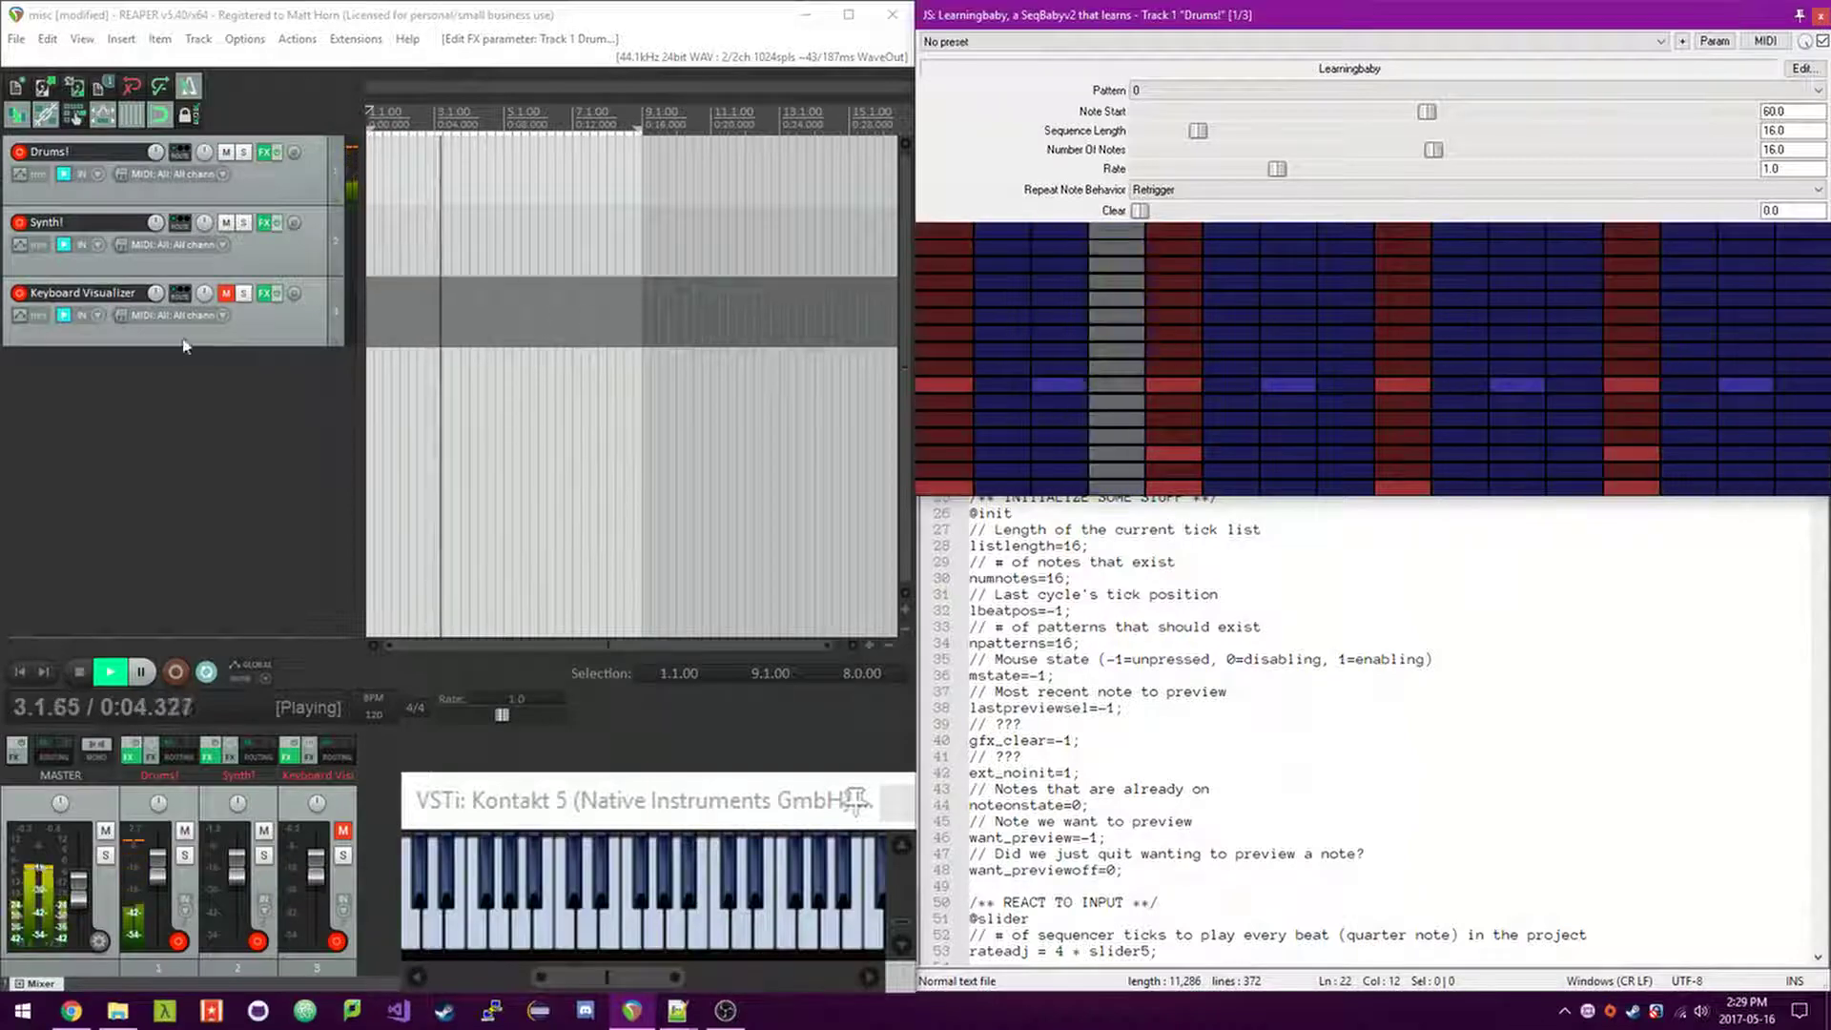
# Add JS: Learningbaby to the Synth track and move it to the top of the chain.
pyautogui.click(268, 223)
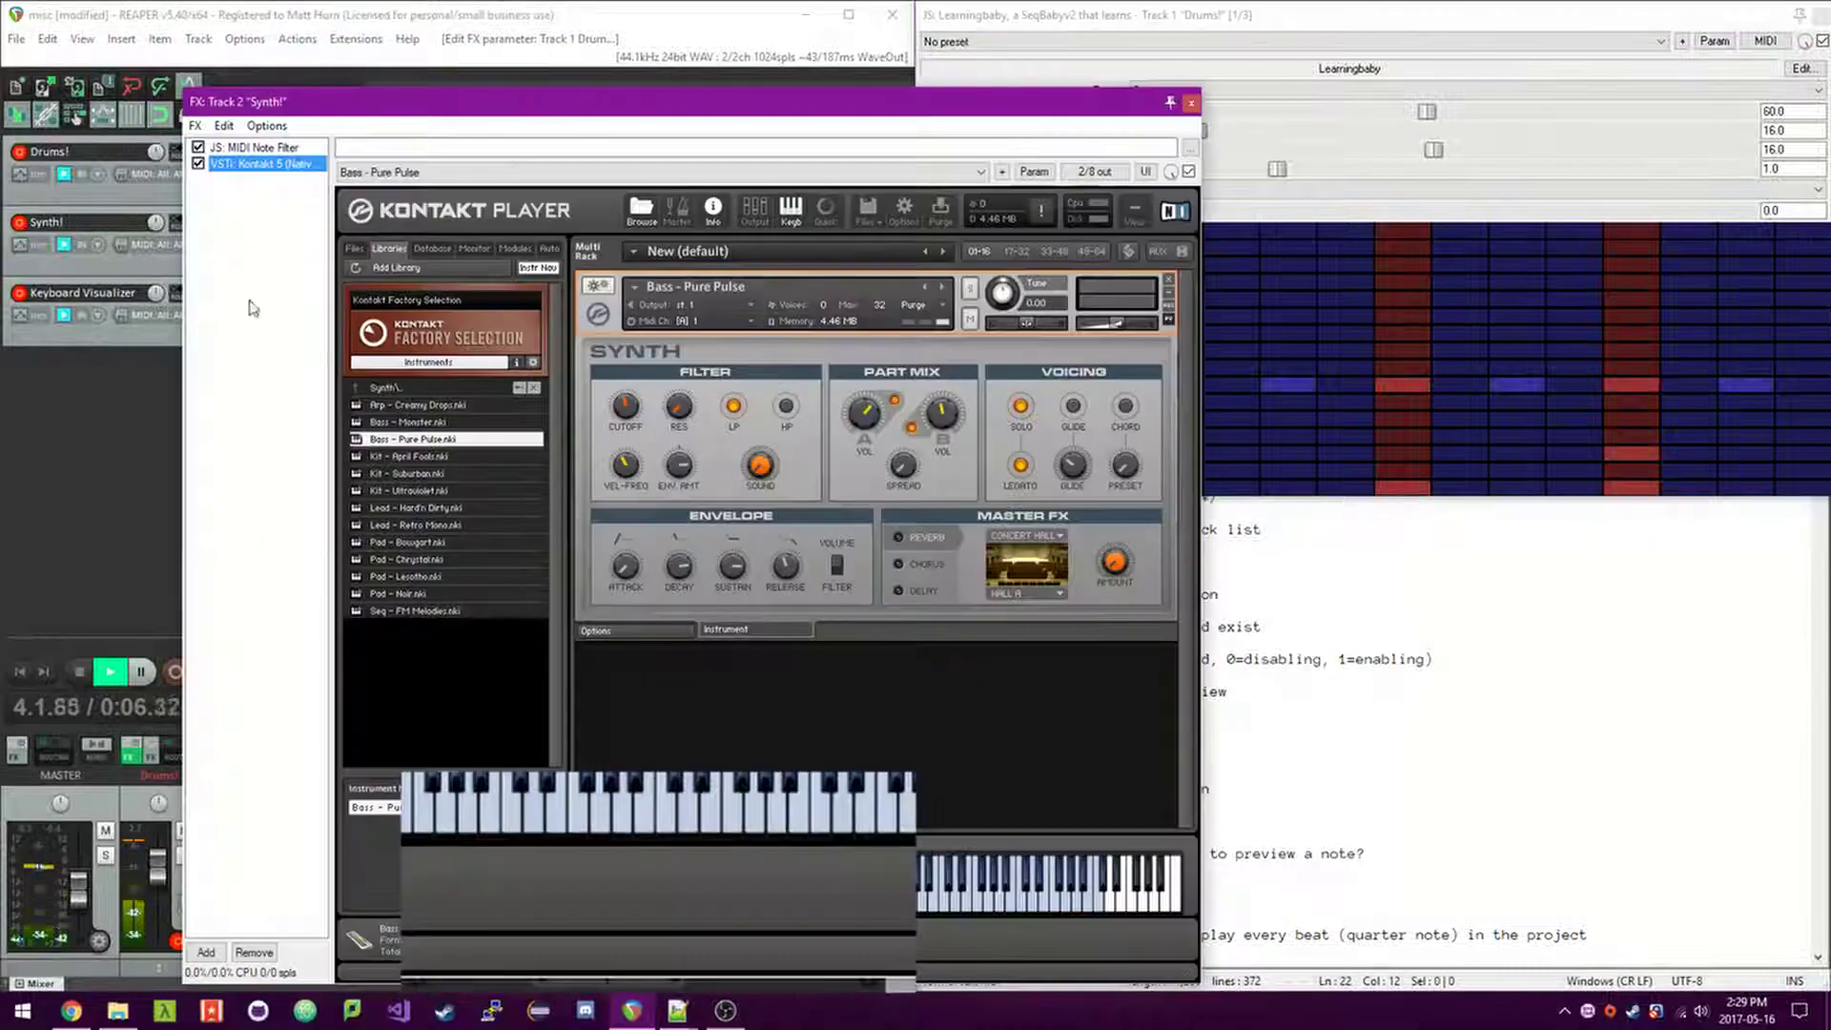
pyautogui.click(207, 953)
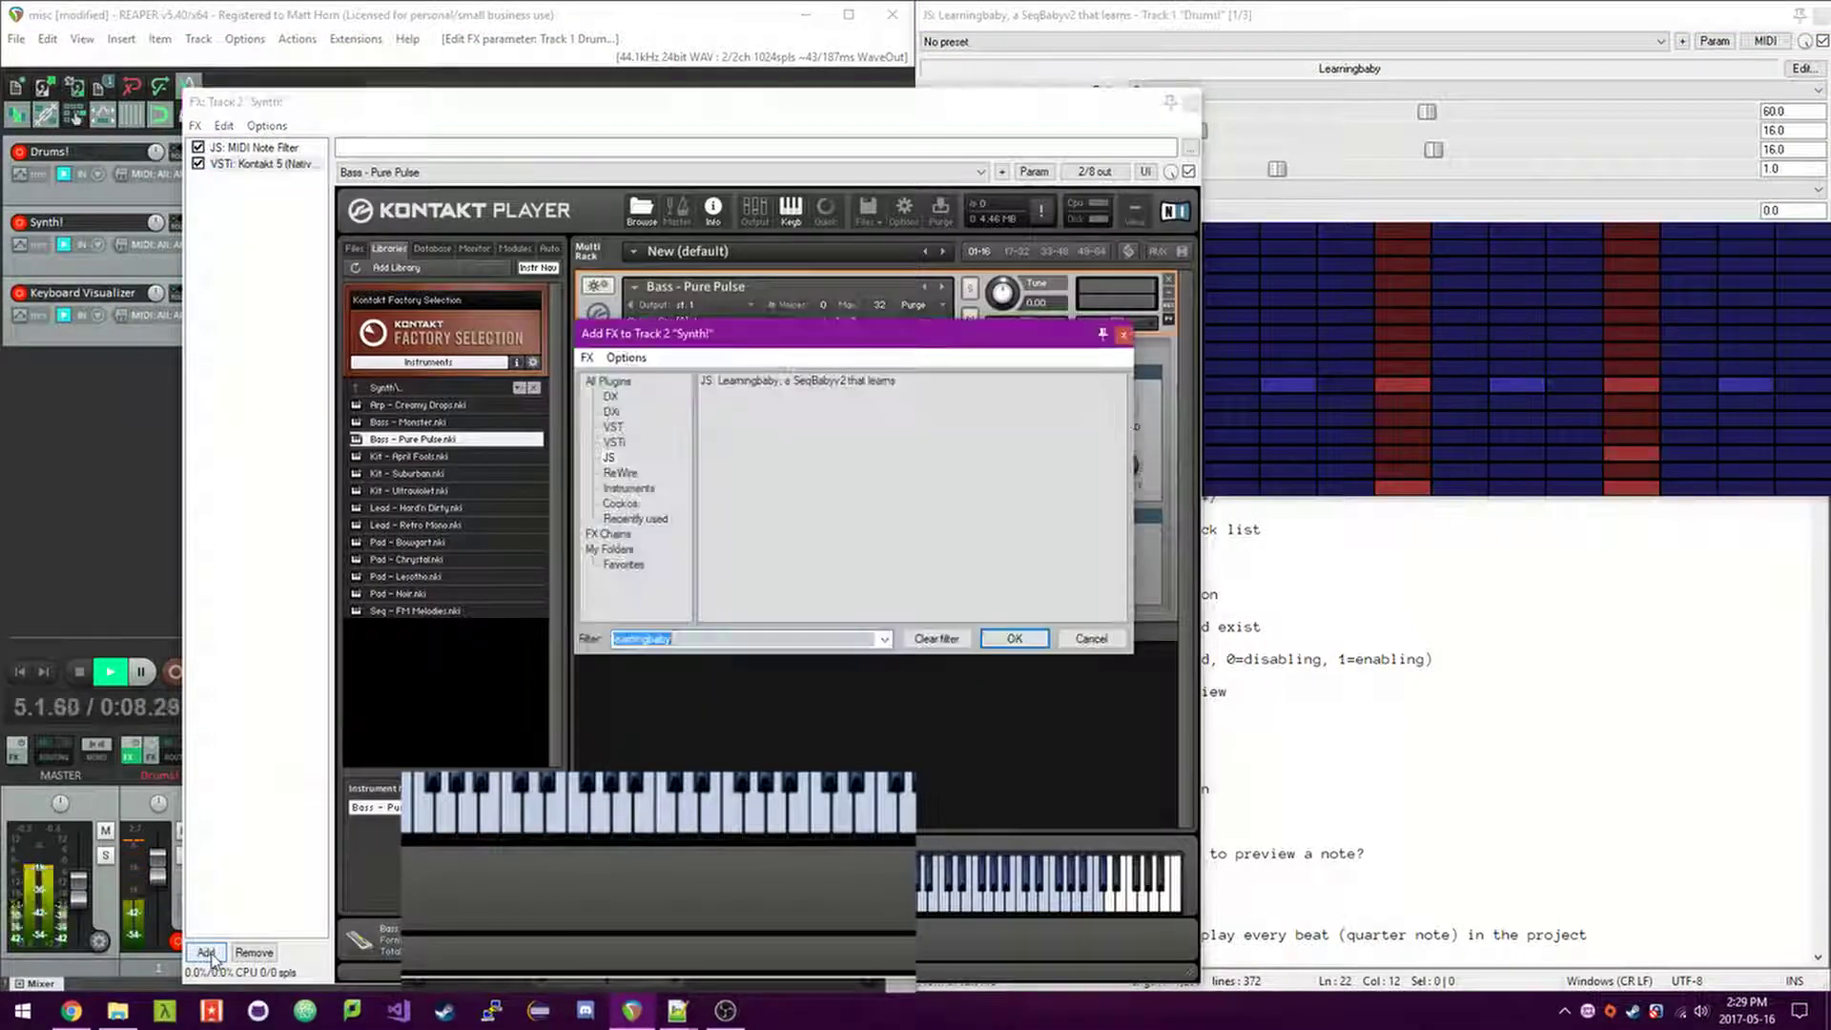
pyautogui.doubleClick(772, 383)
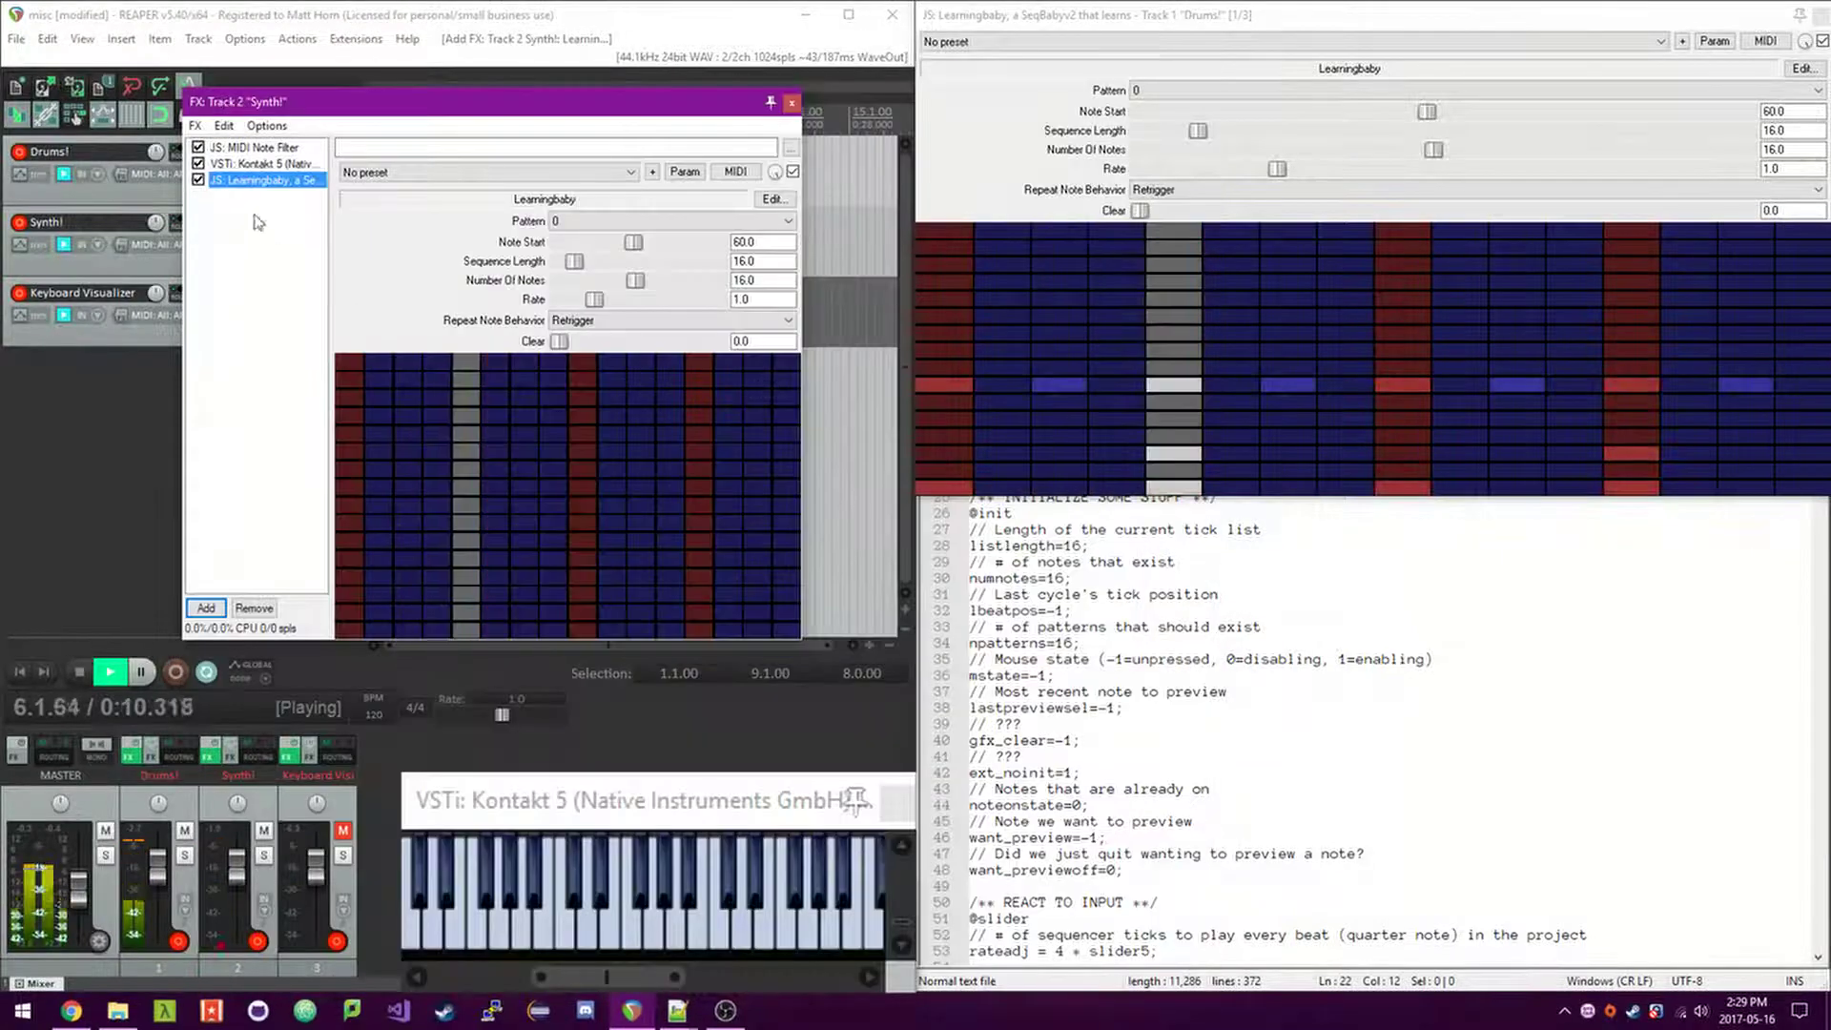
pyautogui.moveTo(267, 164); pyautogui.dragTo(265, 150)
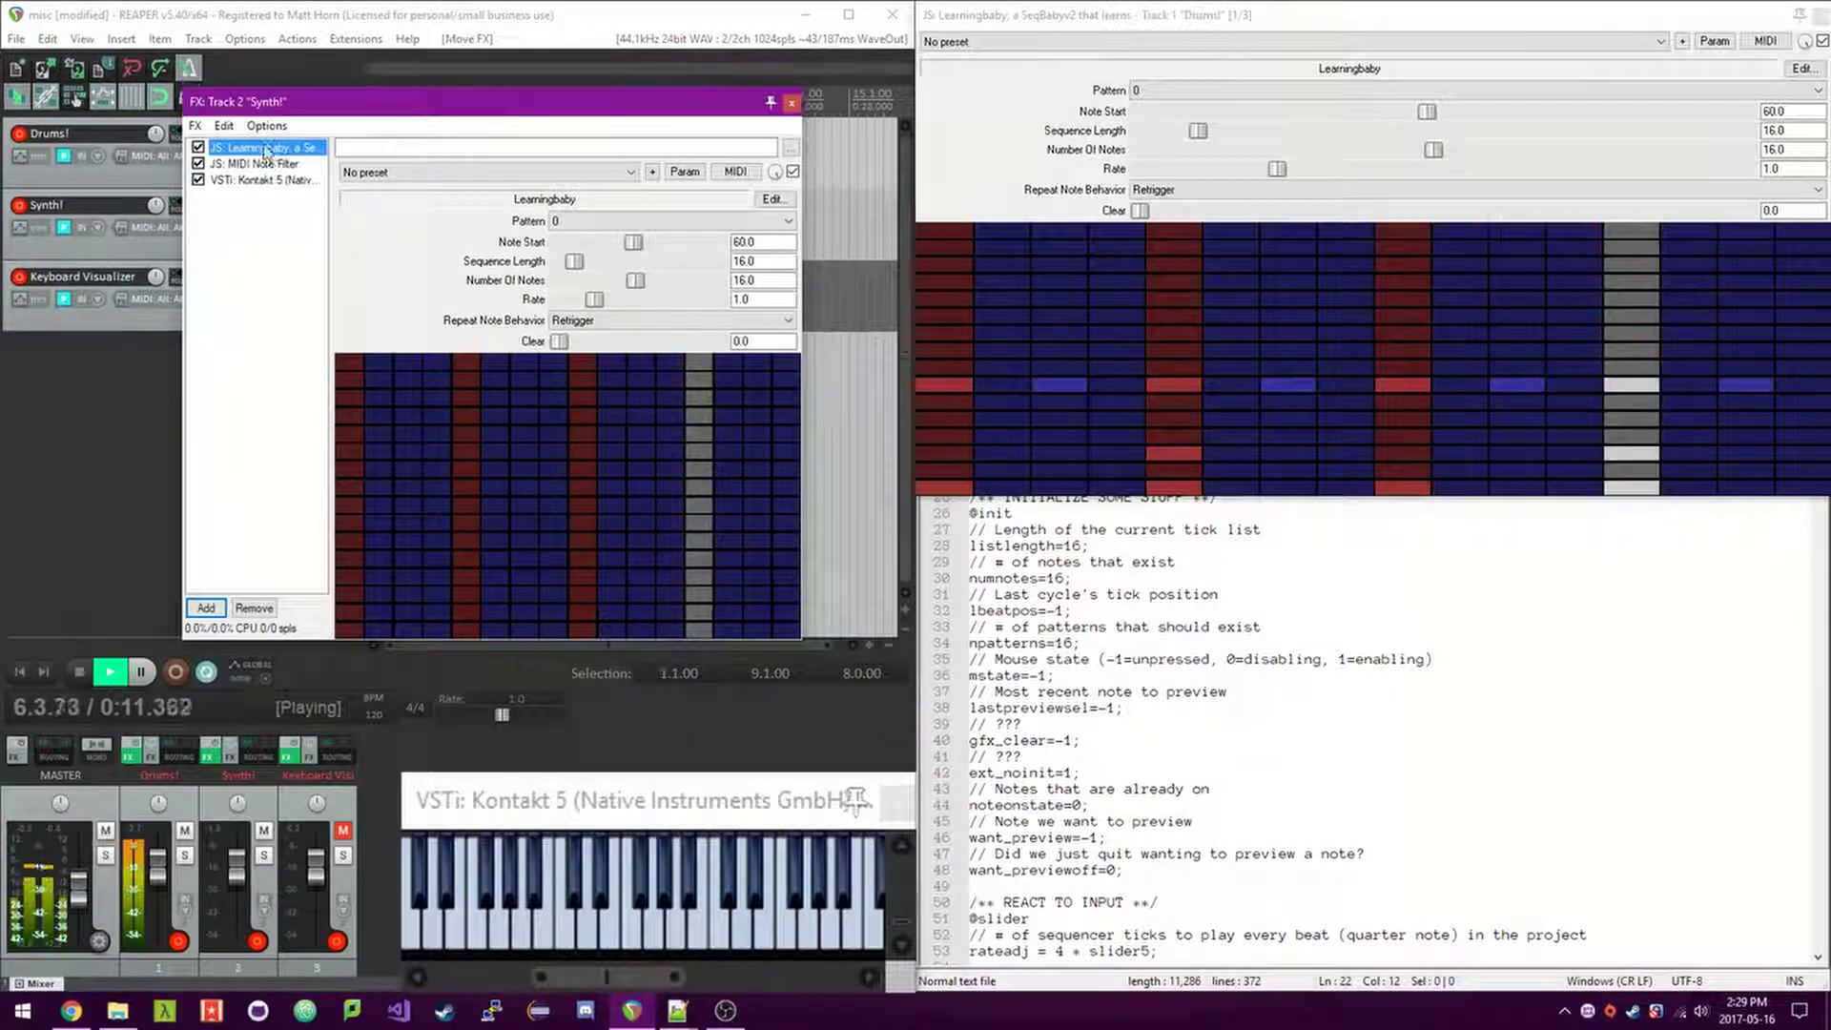
# Set the Synth sequencer's Note Start to 48 and float it beside the Drums window.
pyautogui.click(616, 246)
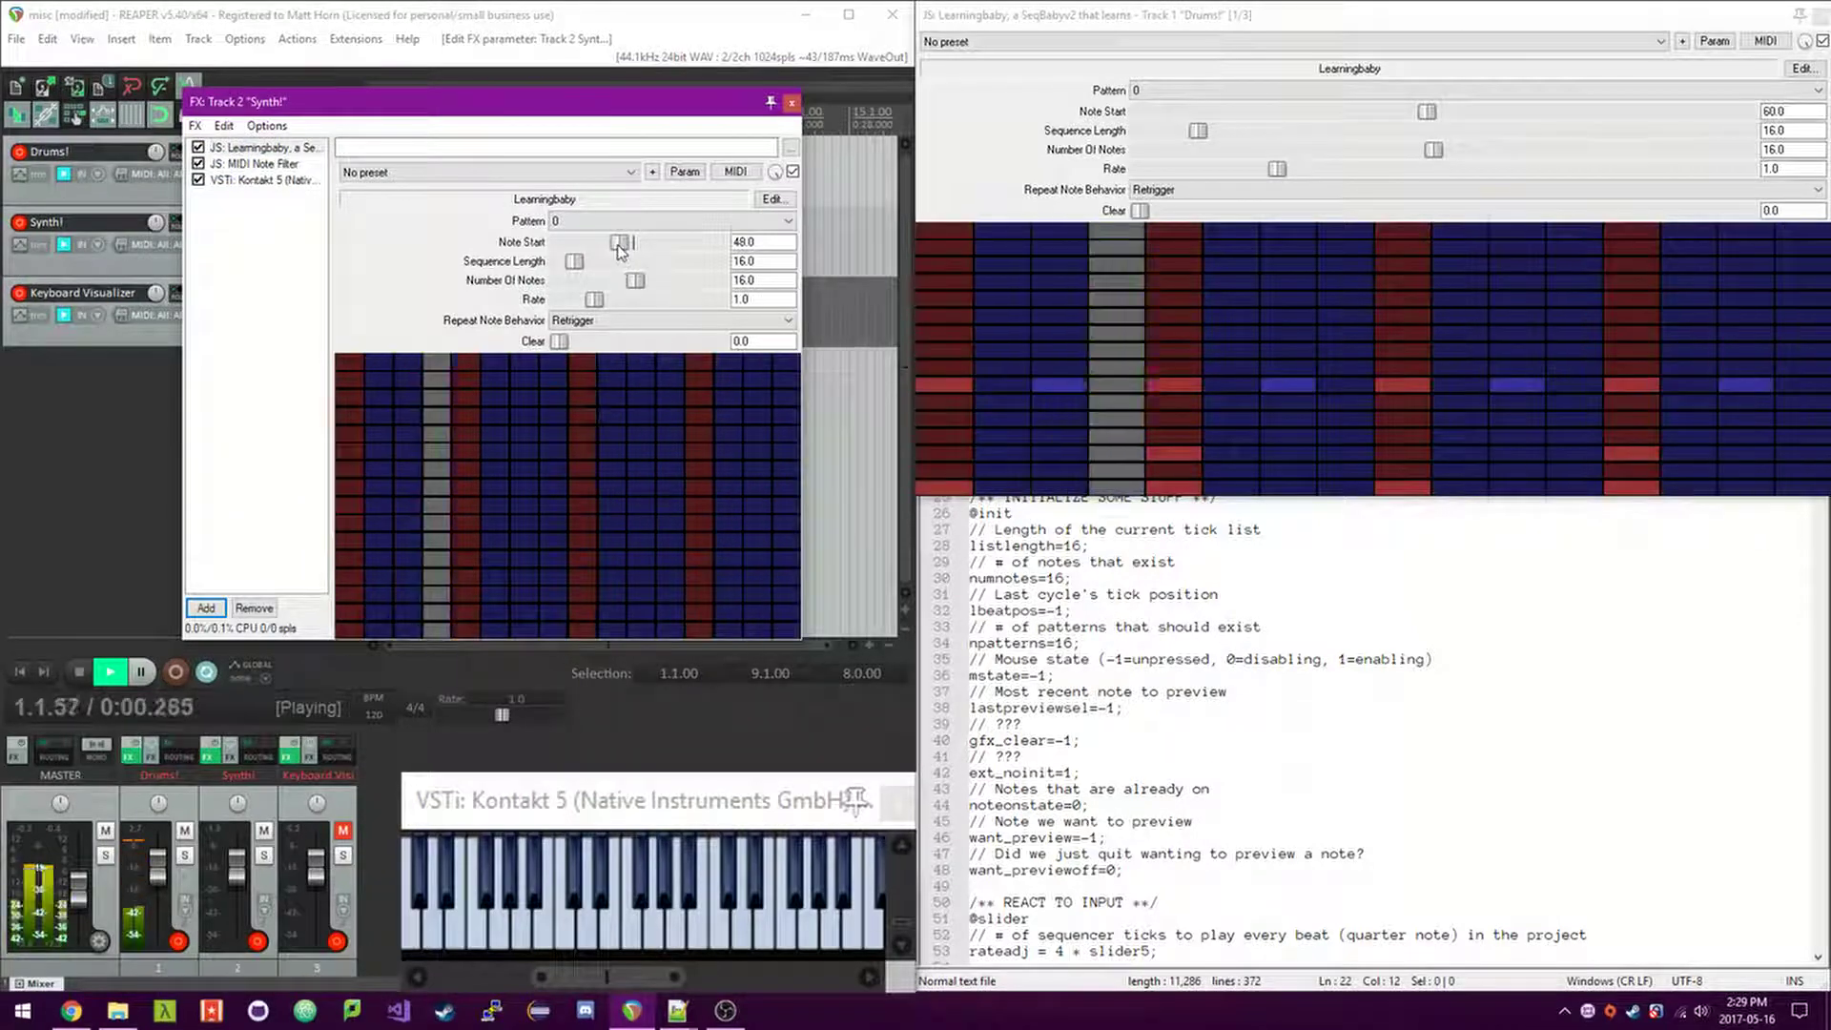
pyautogui.doubleClick(314, 149)
pyautogui.moveTo(395, 143); pyautogui.dragTo(1824, 1023)
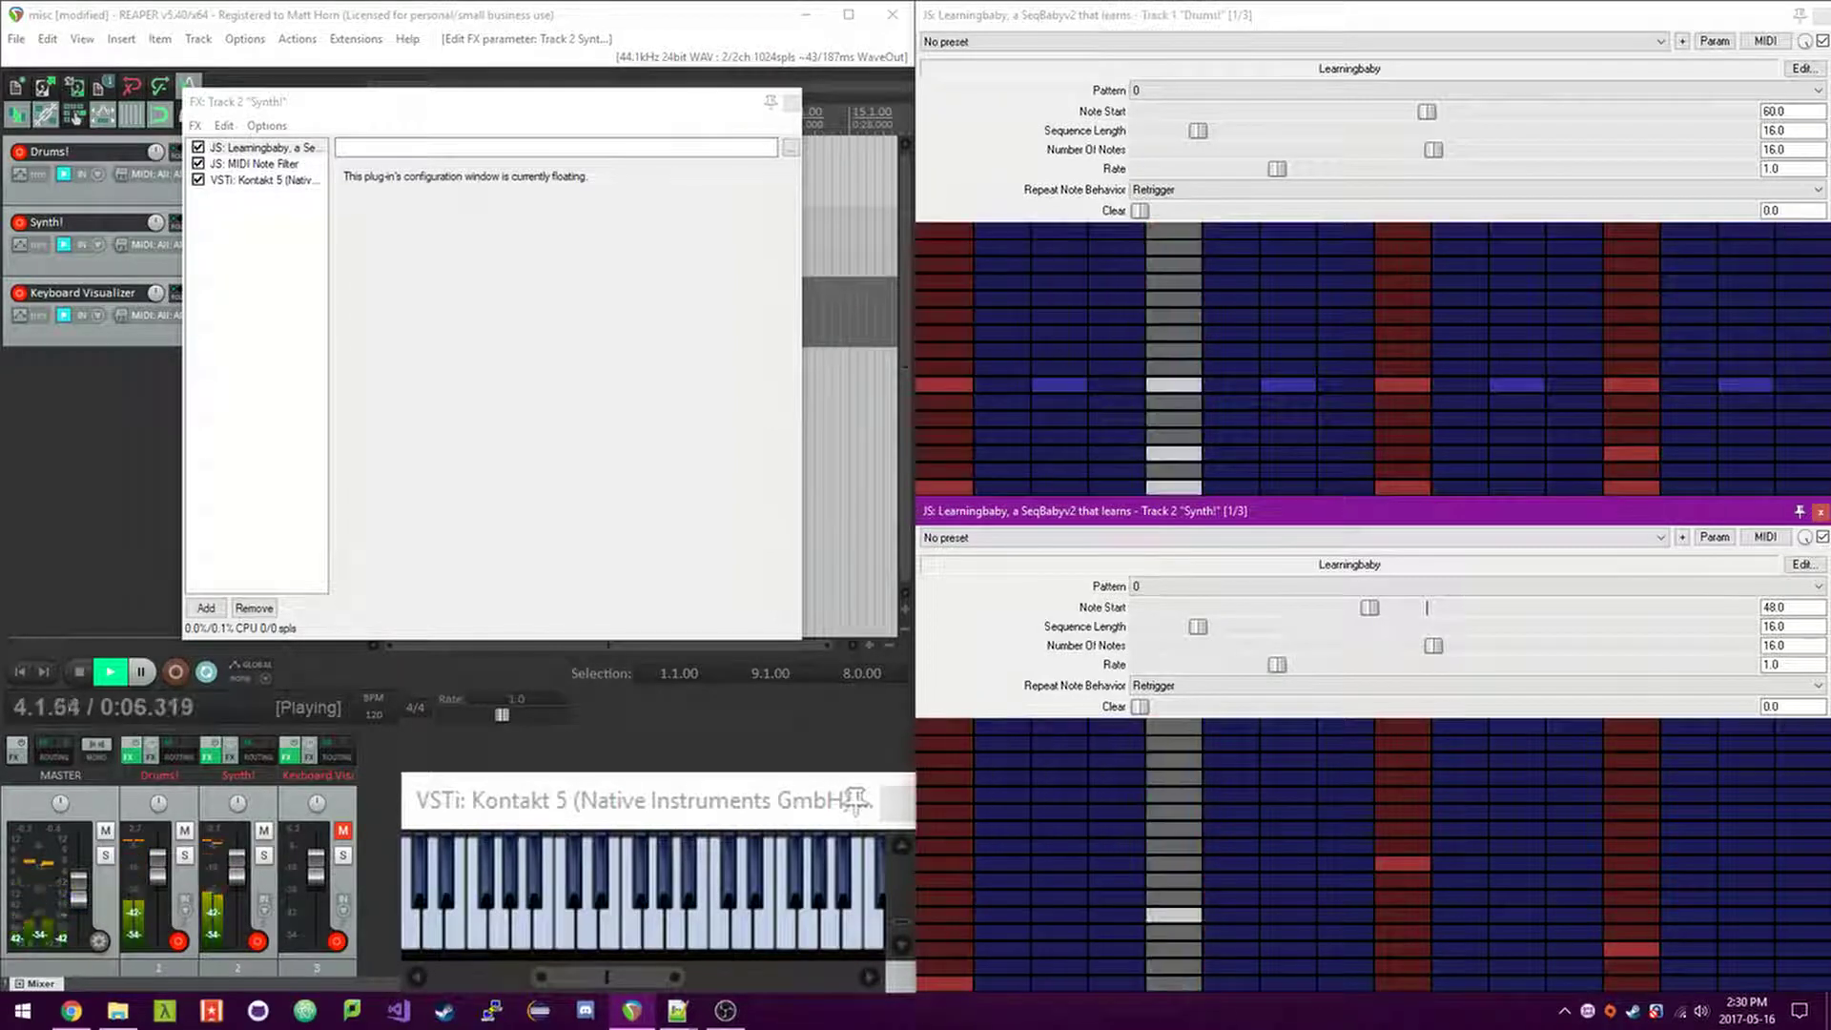
# Set Repeat Note Behavior to Extend on the Synth sequencer.
pyautogui.click(1181, 690)
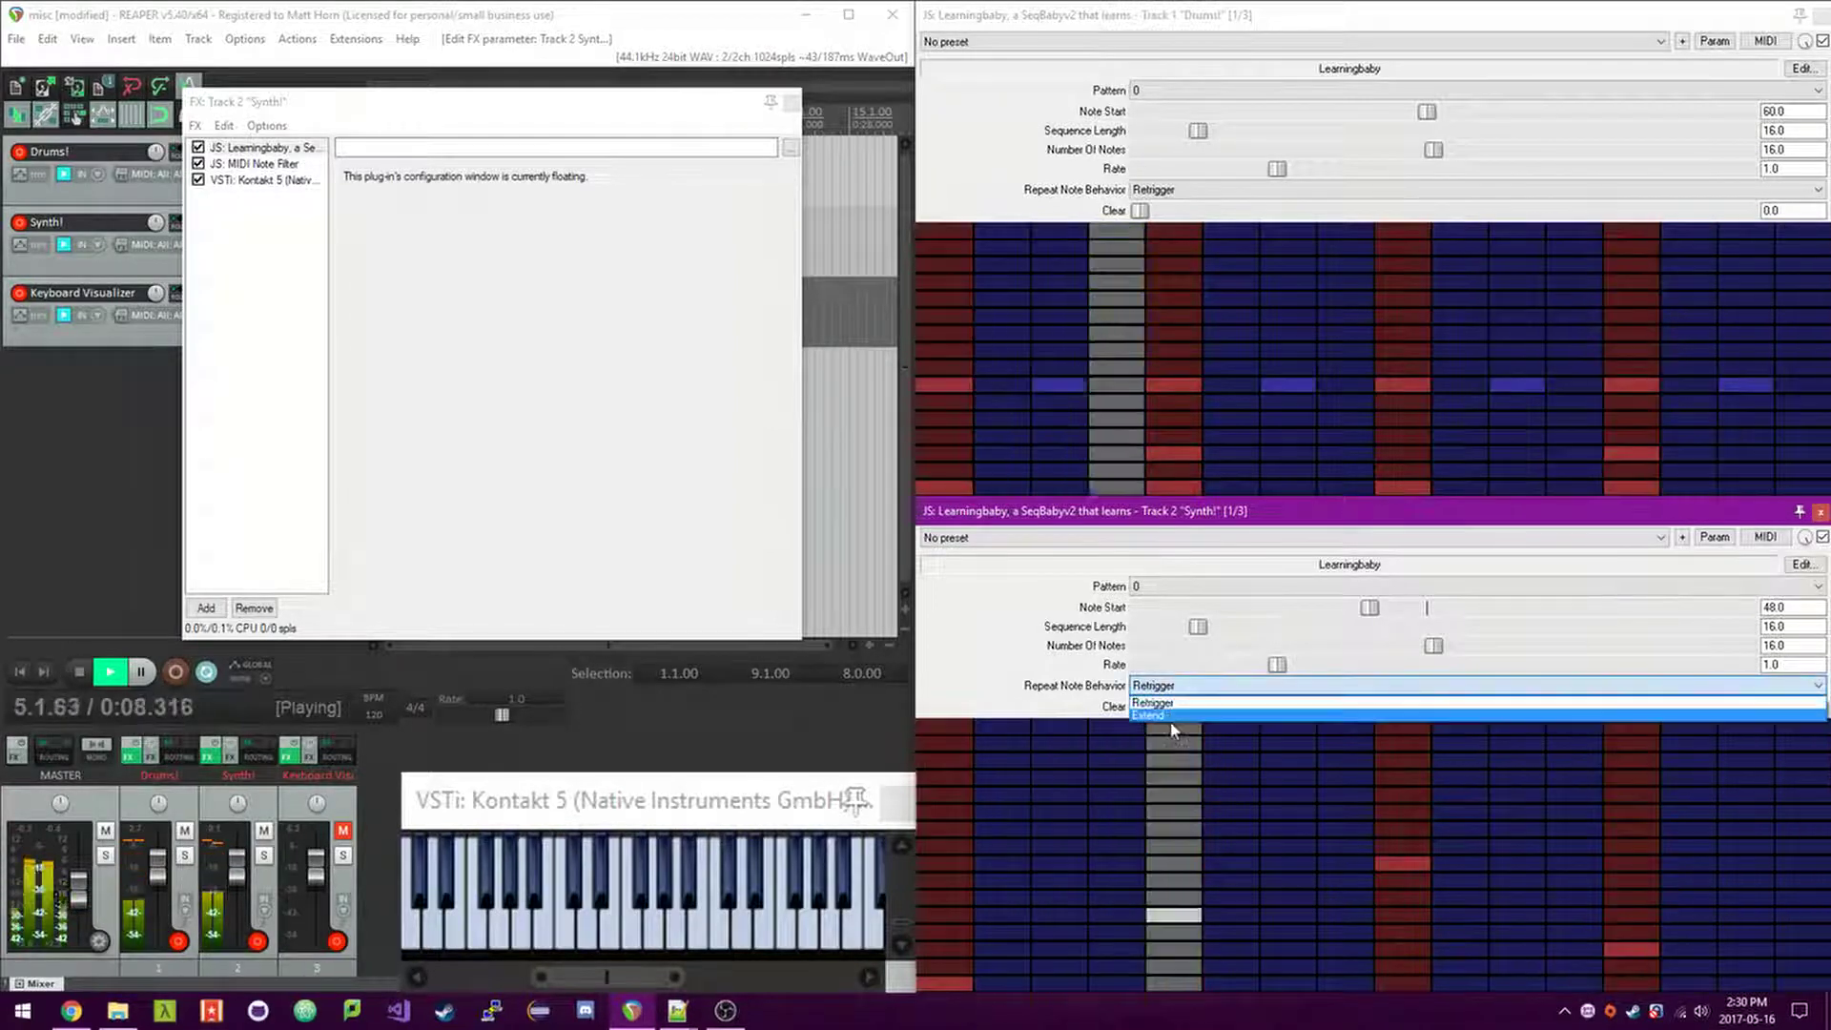
pyautogui.click(1169, 717)
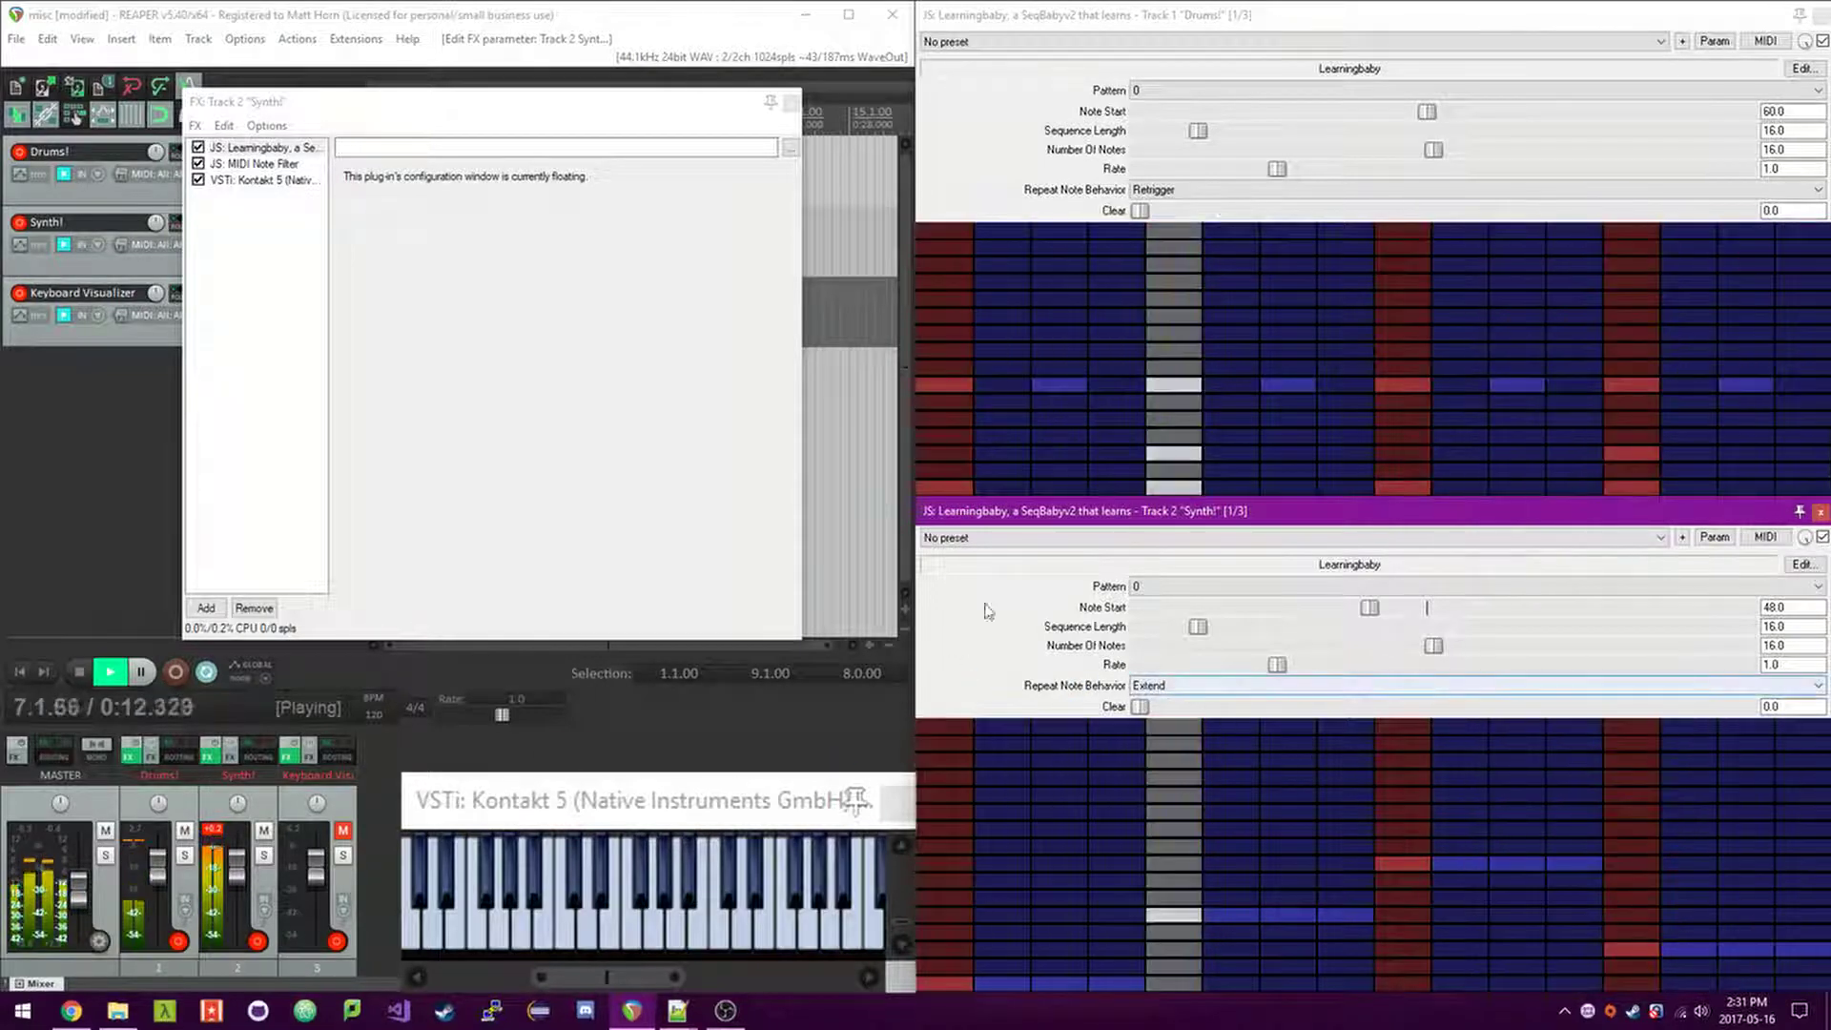
pyautogui.click(1152, 683)
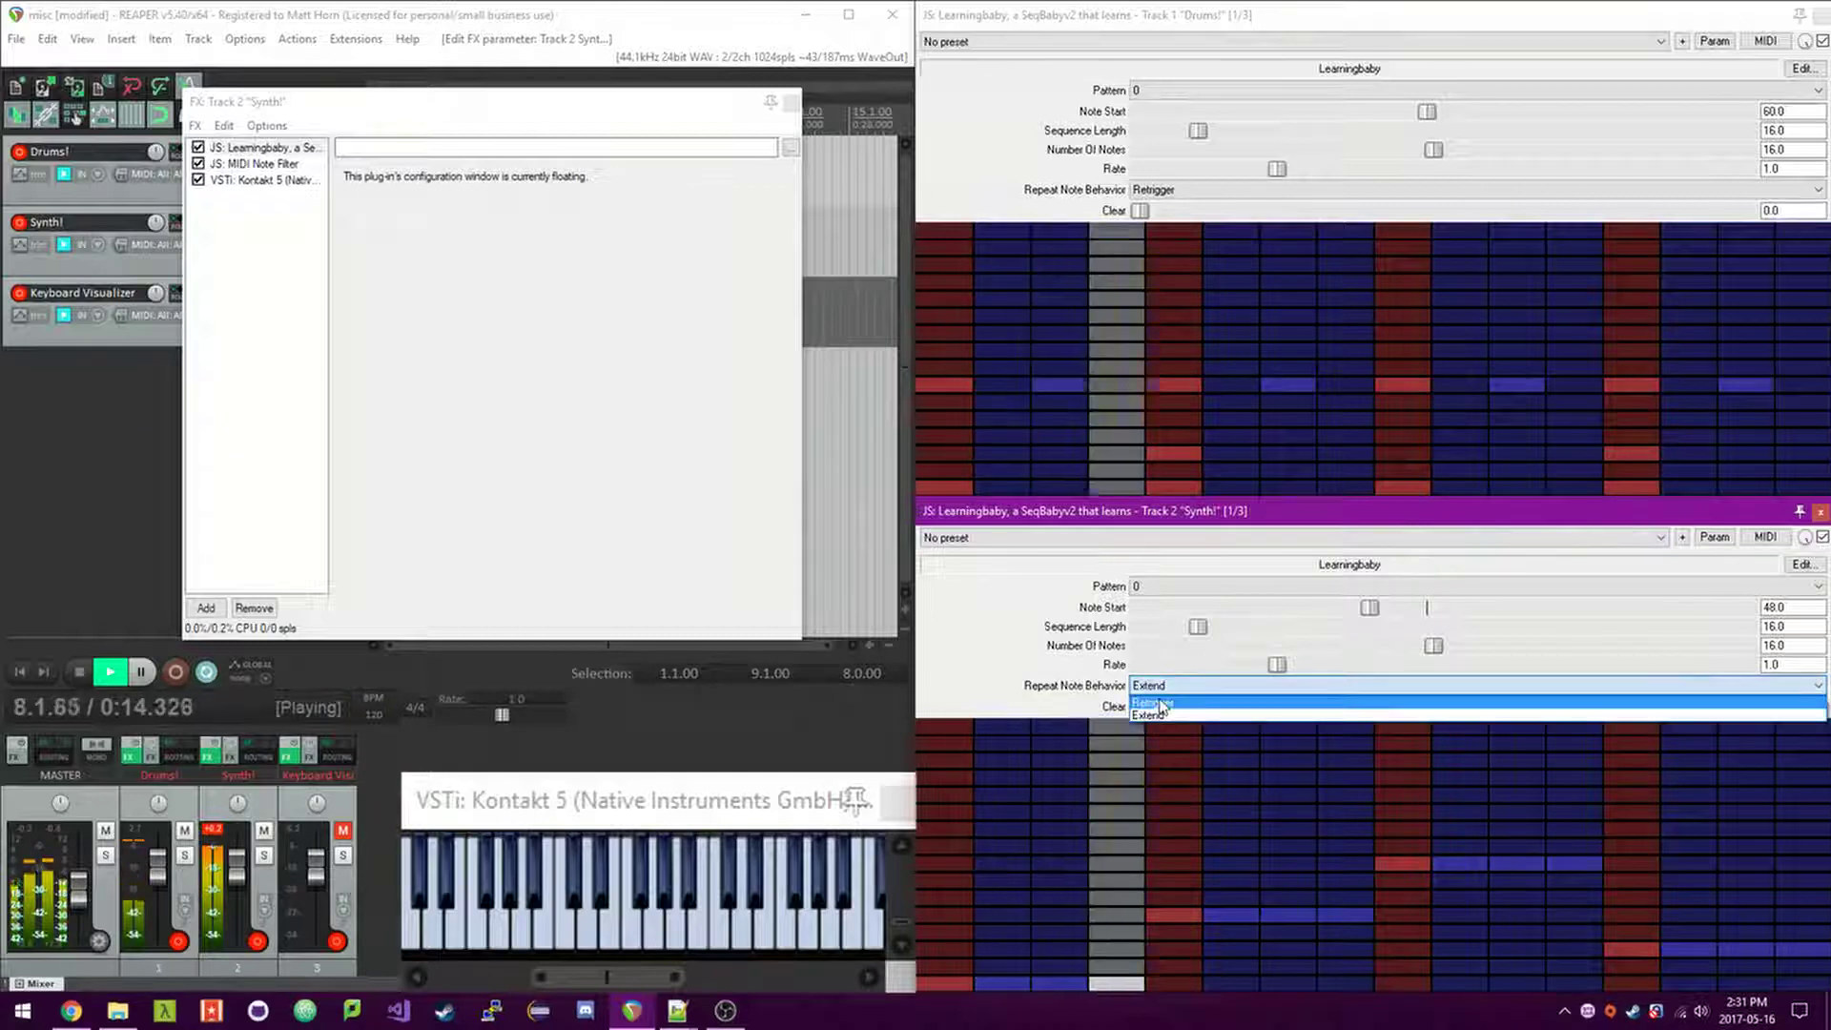
pyautogui.click(1153, 703)
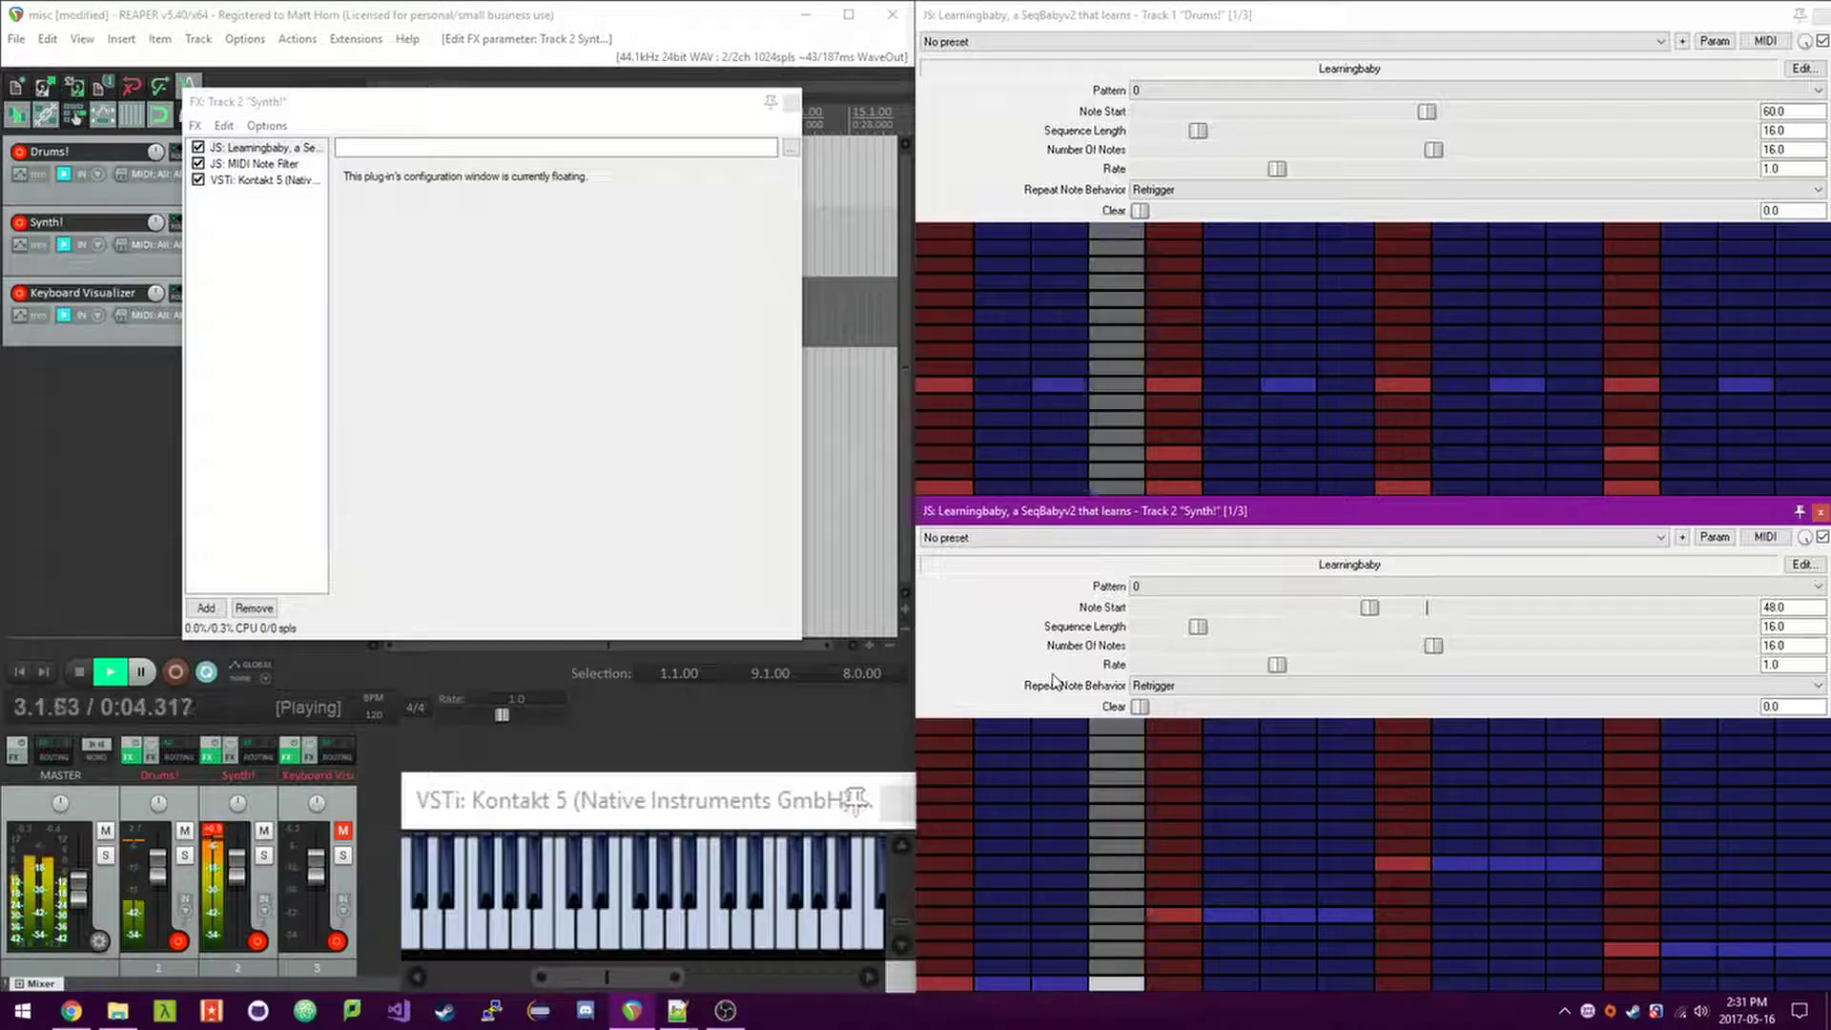
pyautogui.click(1166, 687)
pyautogui.click(1149, 713)
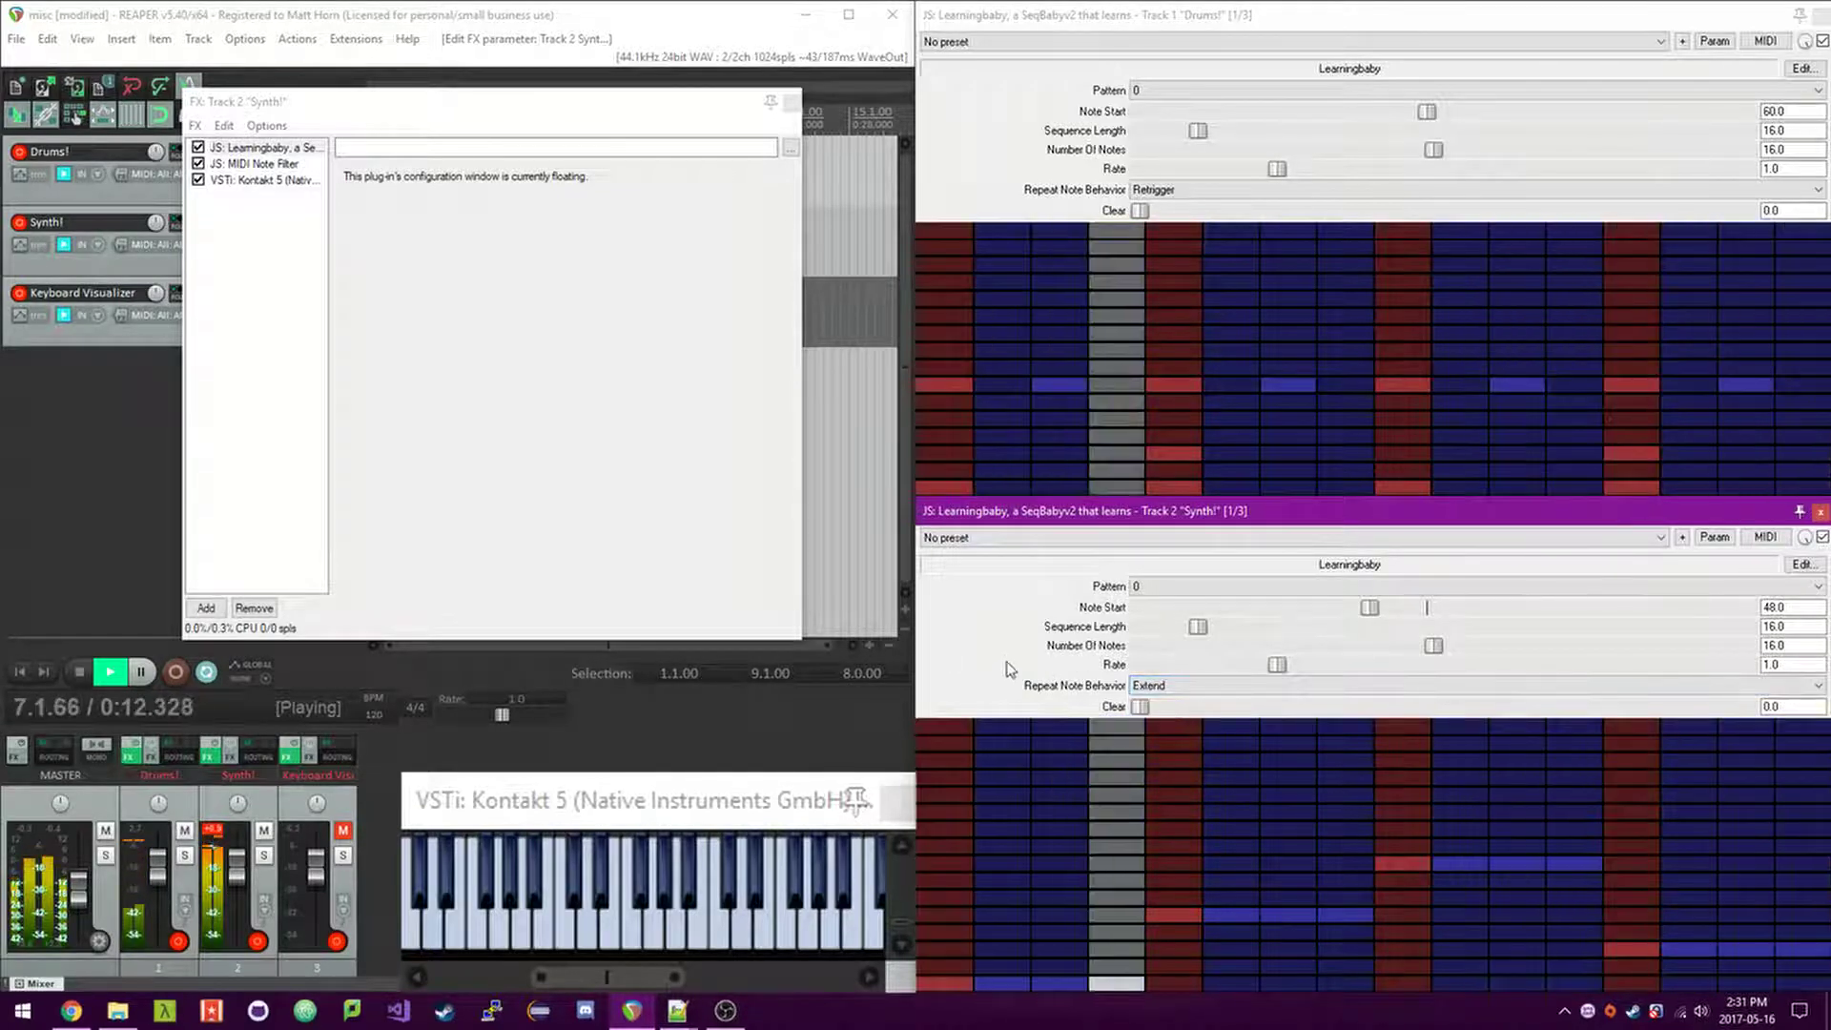